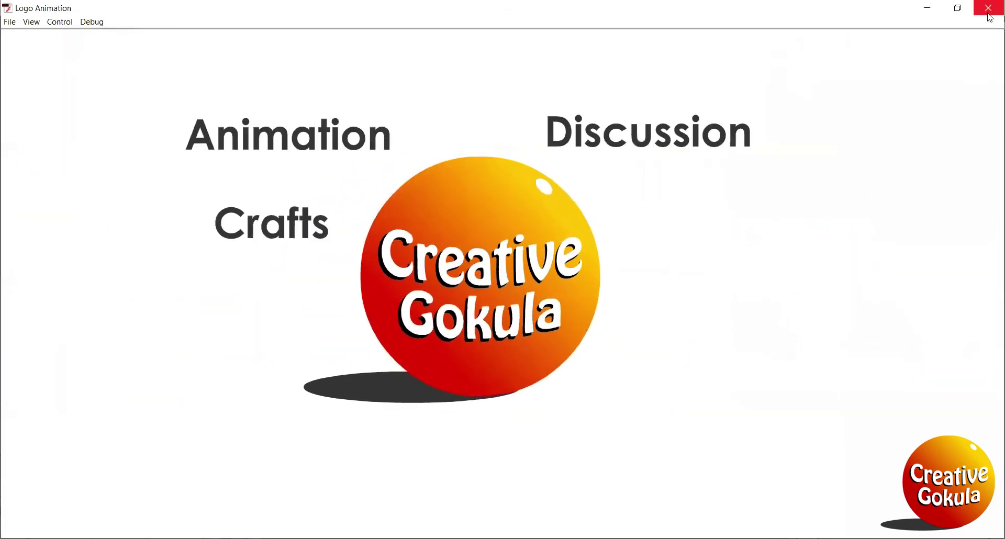
Close the Logo Animation test movie preview with Ctrl+W
key(ctrl+w)
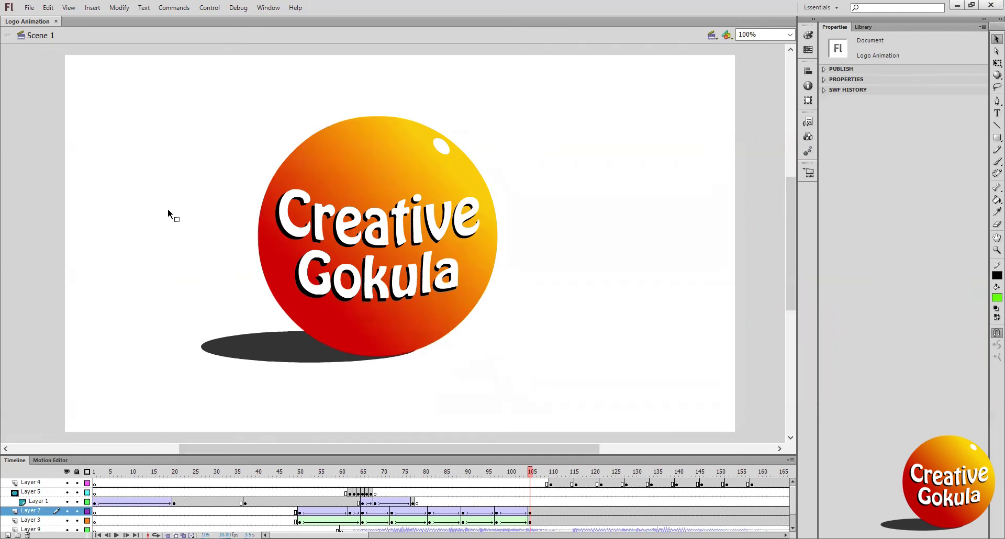
Create a new ActionScript 3.0 document with an 800 × 600 pixel stage
click(30, 9)
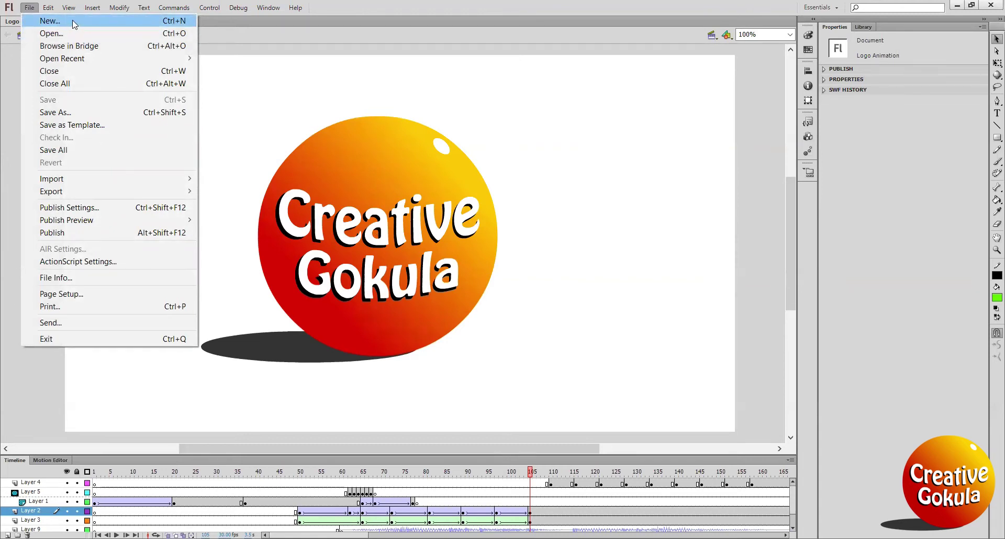
key(Escape)
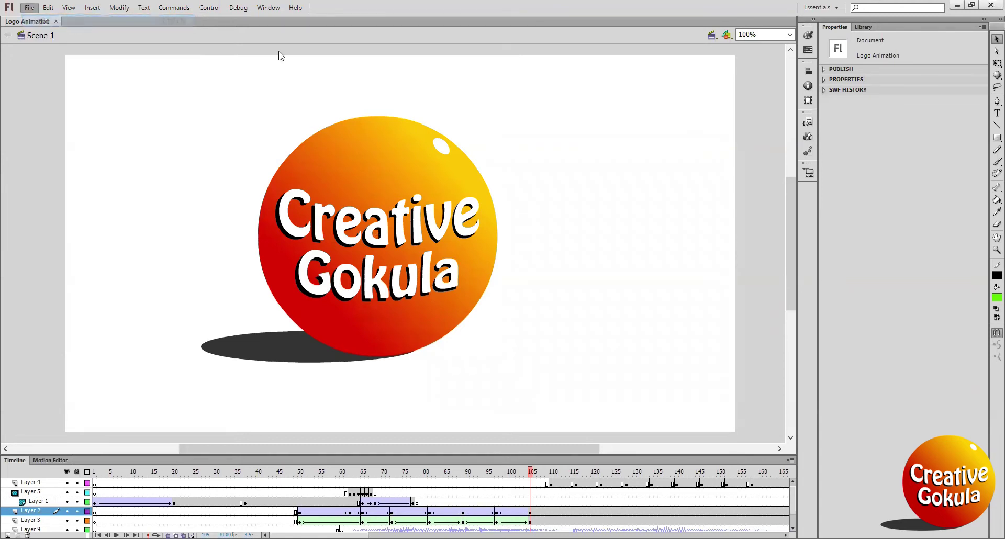
text(800)
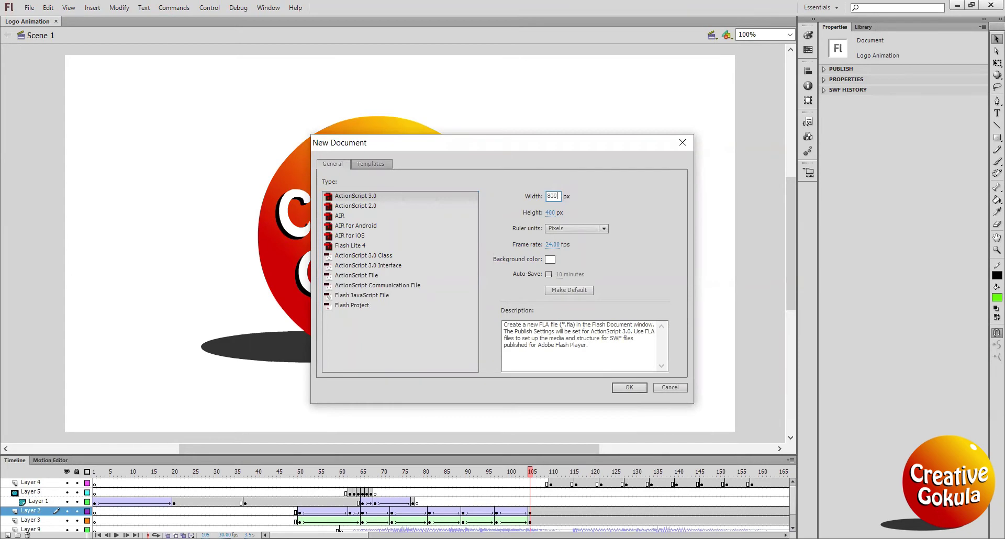
click(550, 214)
text(600)
click(630, 386)
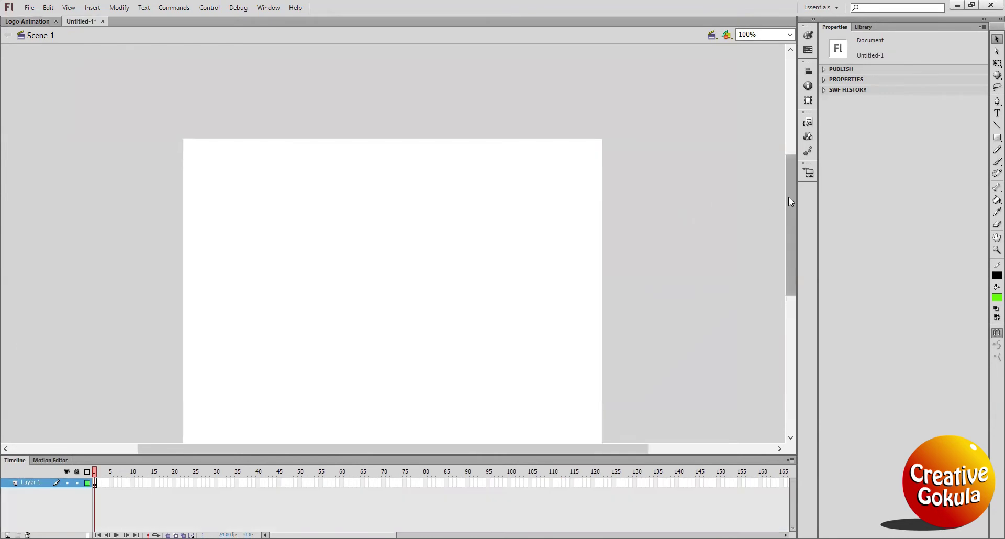
scroll(787, 201, down, 3)
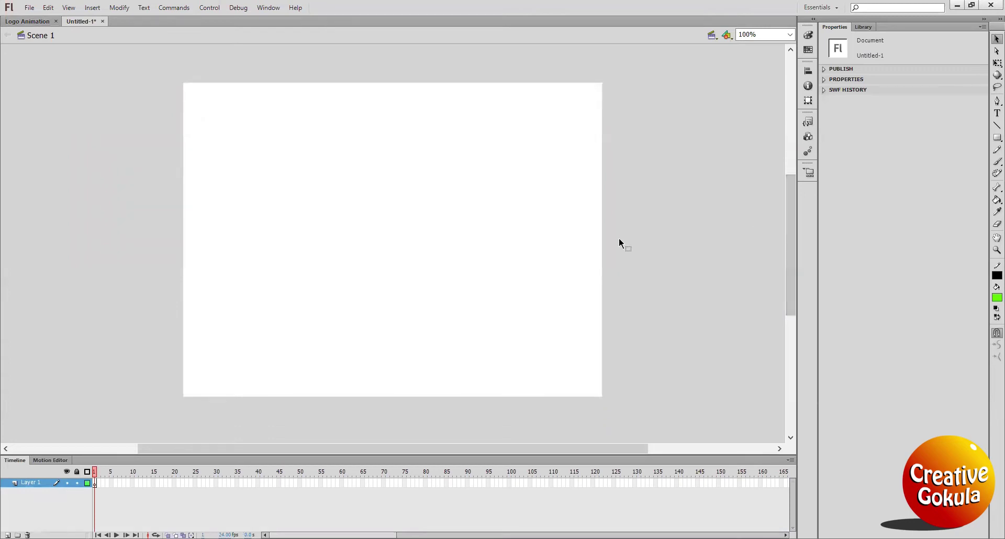
Draw a green rectangle near the stage centre and select it with its outline
click(998, 137)
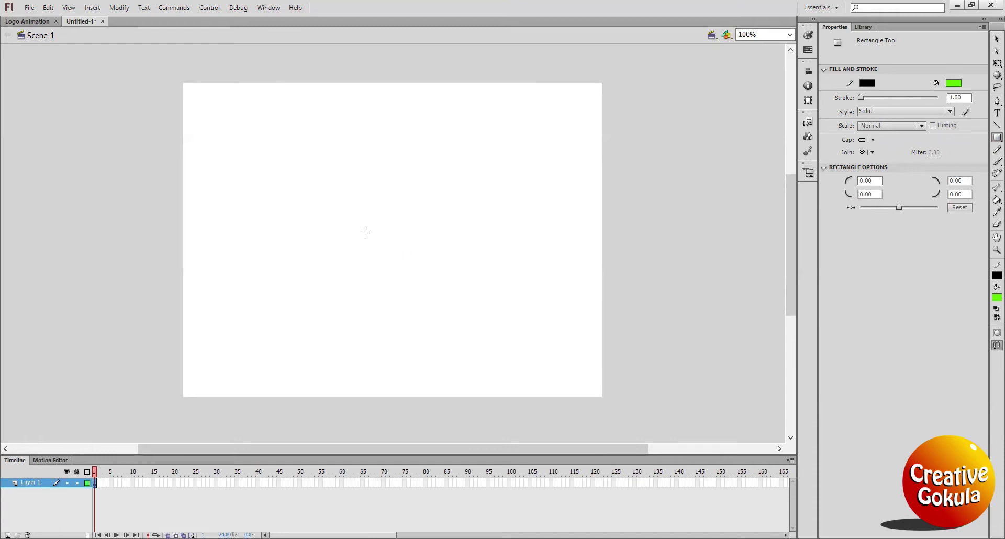
drag(353, 211, 470, 266)
drag(384, 185, 494, 282)
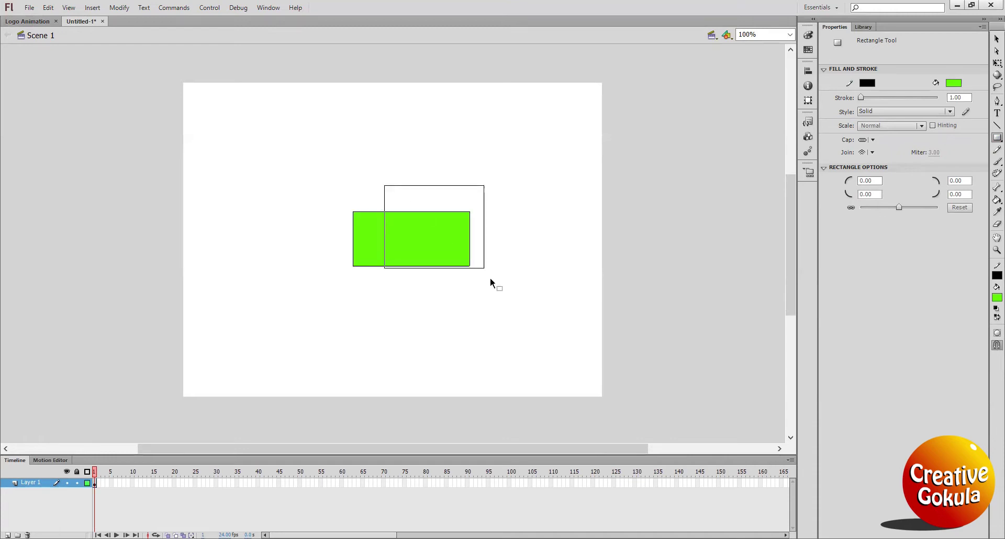
drag(308, 185, 582, 309)
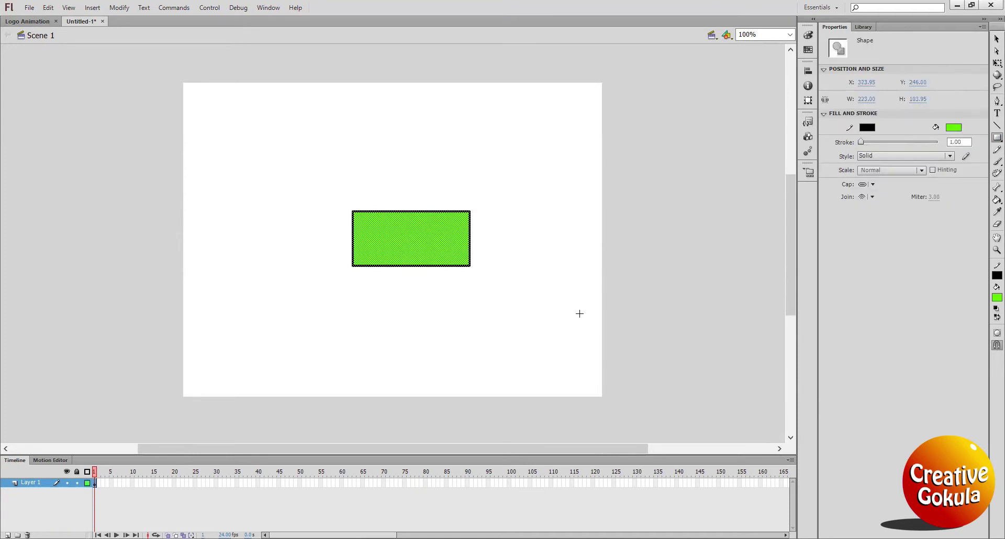
Convert the selected rectangle into a Graphic symbol named 'waves'
key(F8)
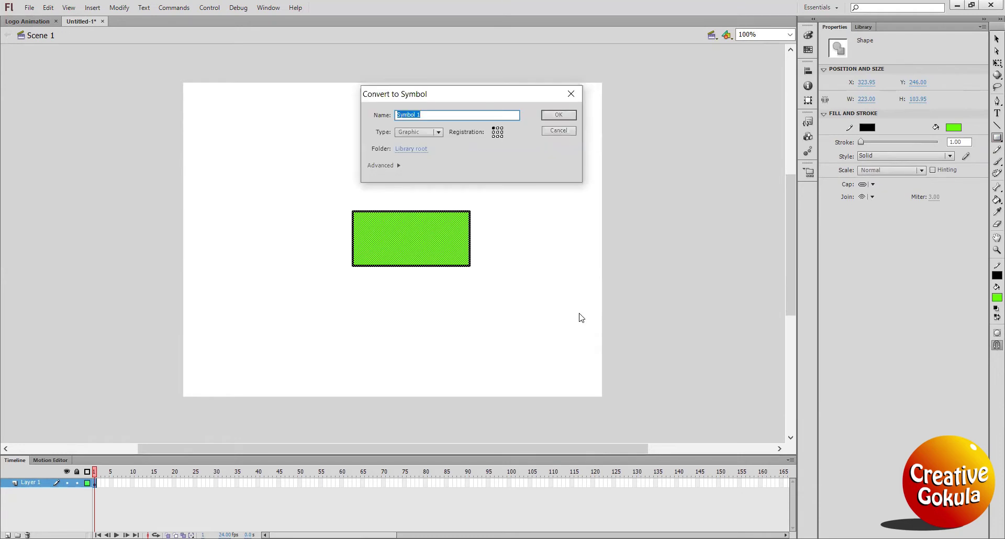
text(waves)
click(559, 113)
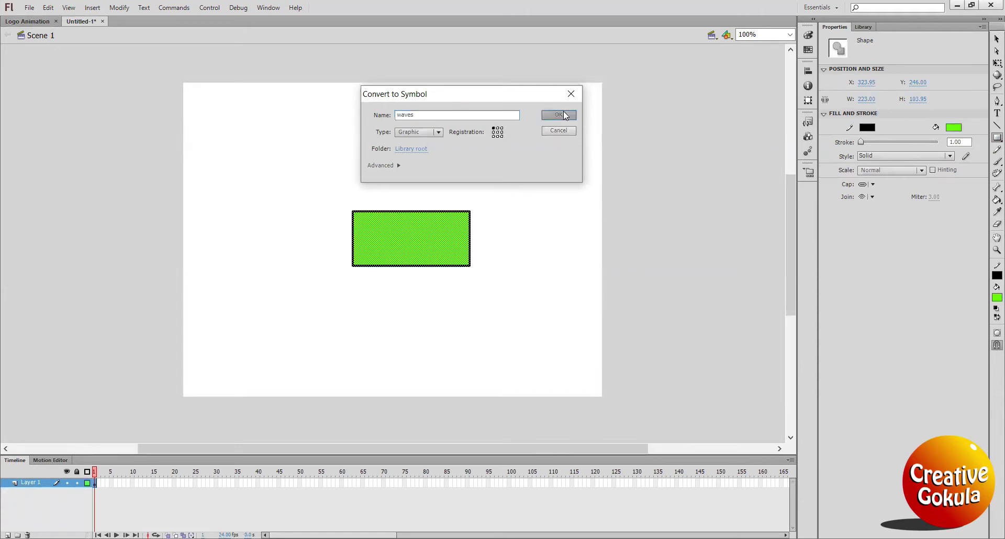
click(995, 41)
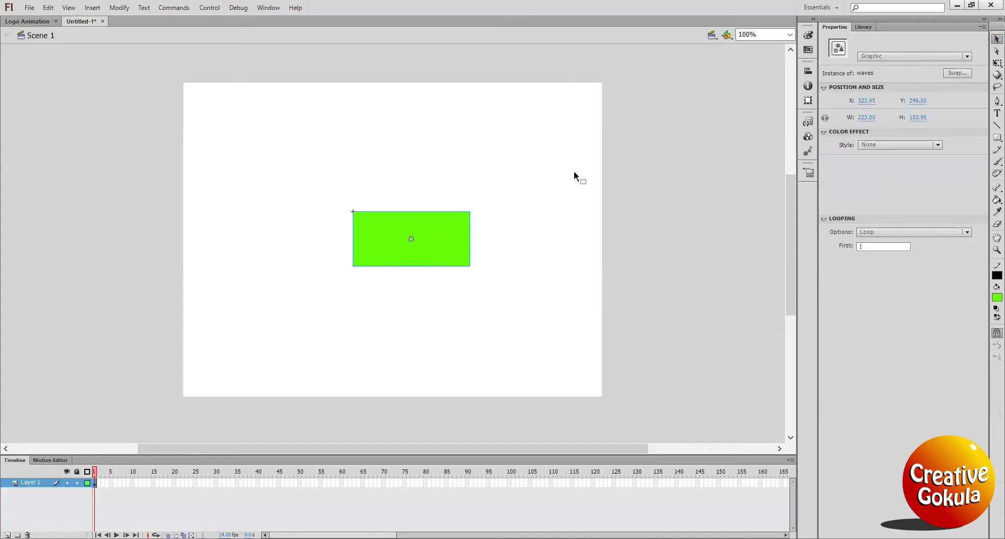
Inside the waves symbol, replace the rectangle with a tall green bar on the left
double_click(441, 238)
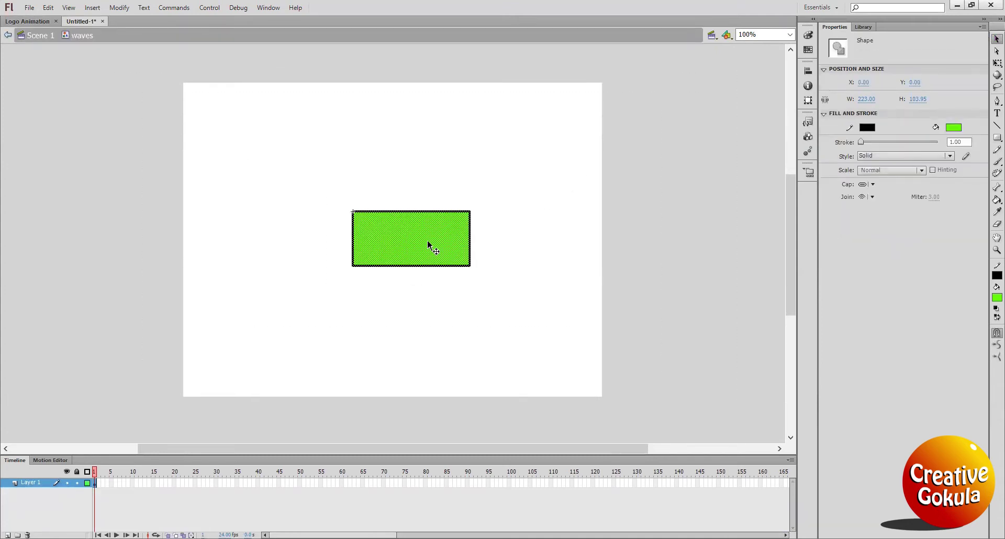
key(Delete)
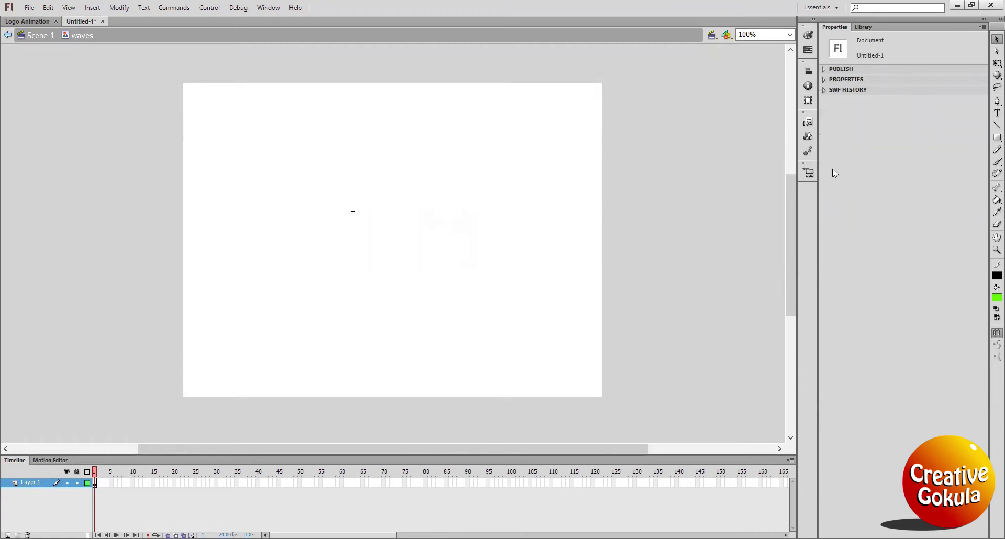
click(997, 138)
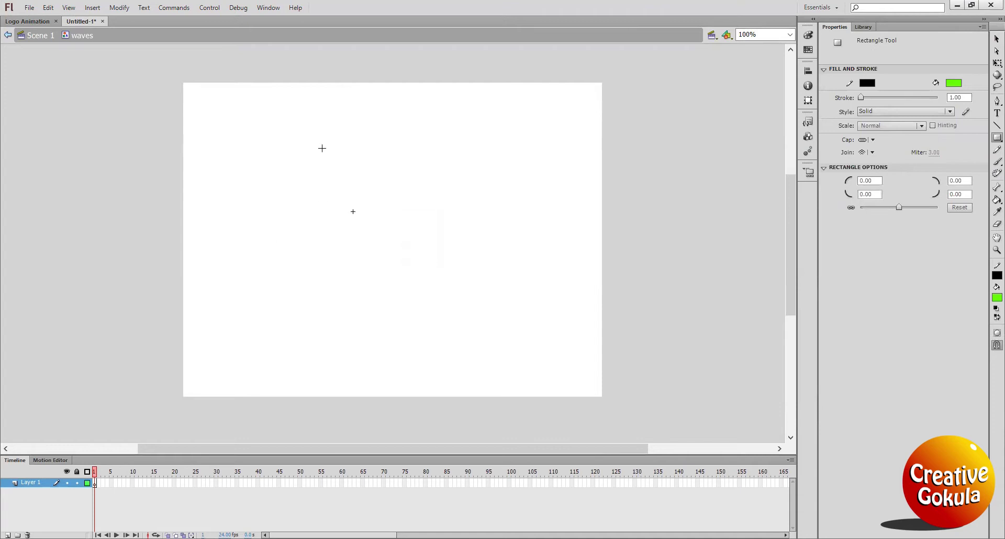
drag(313, 120, 360, 358)
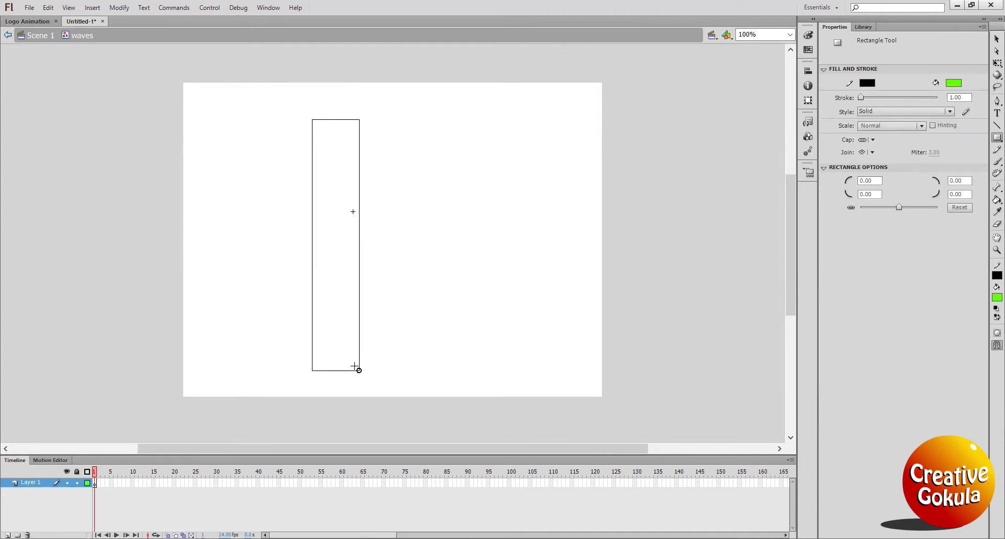
drag(360, 358, 359, 371)
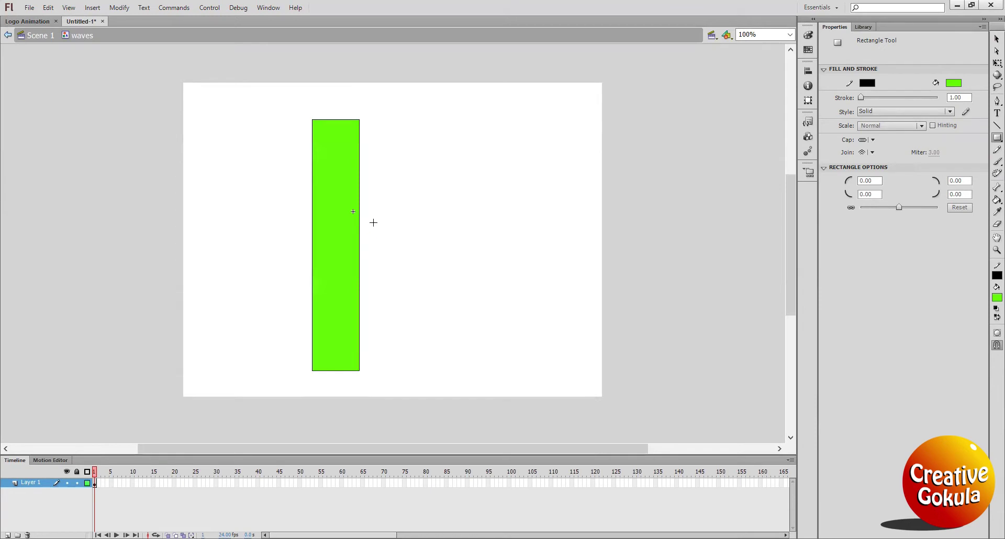
Thicken the green bar's outline stroke to 3
double_click(360, 229)
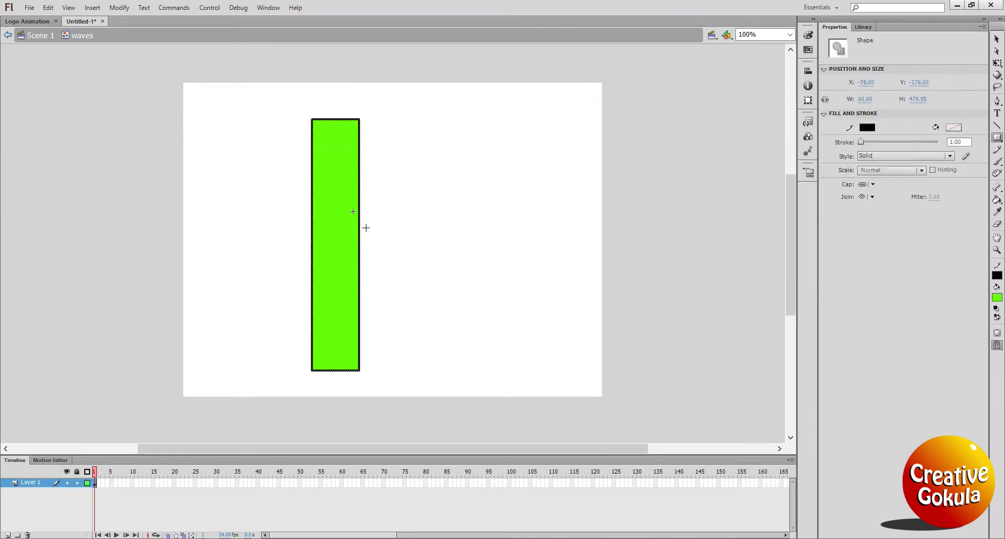
click(960, 142)
text(3)
click(997, 39)
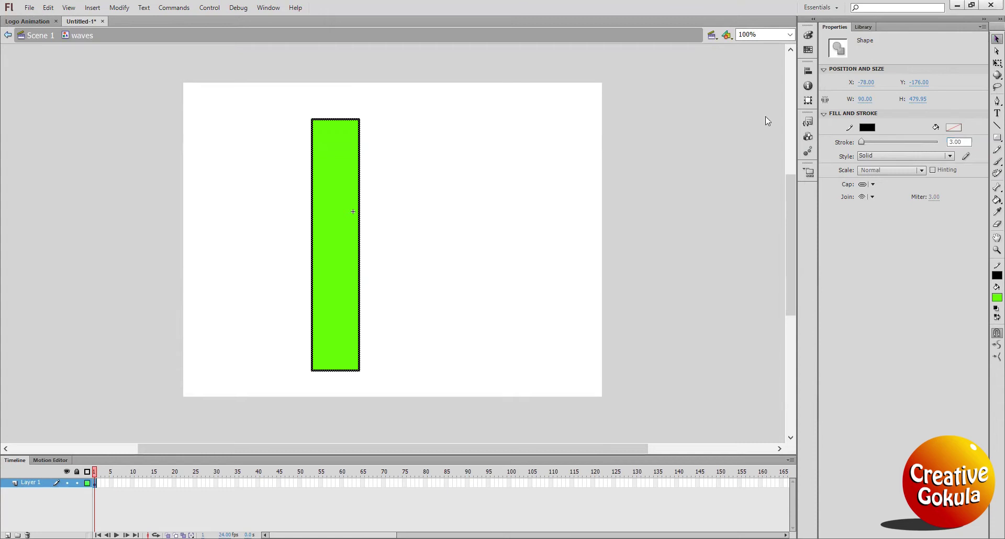
click(525, 229)
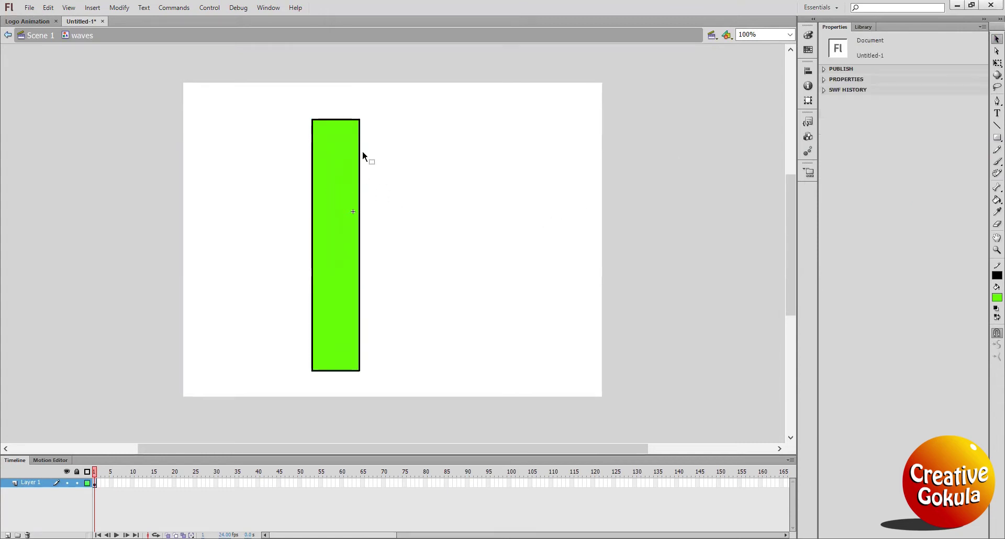
Add five alternating inward and outward corner points along the bar's right edge
drag(360, 157, 353, 166)
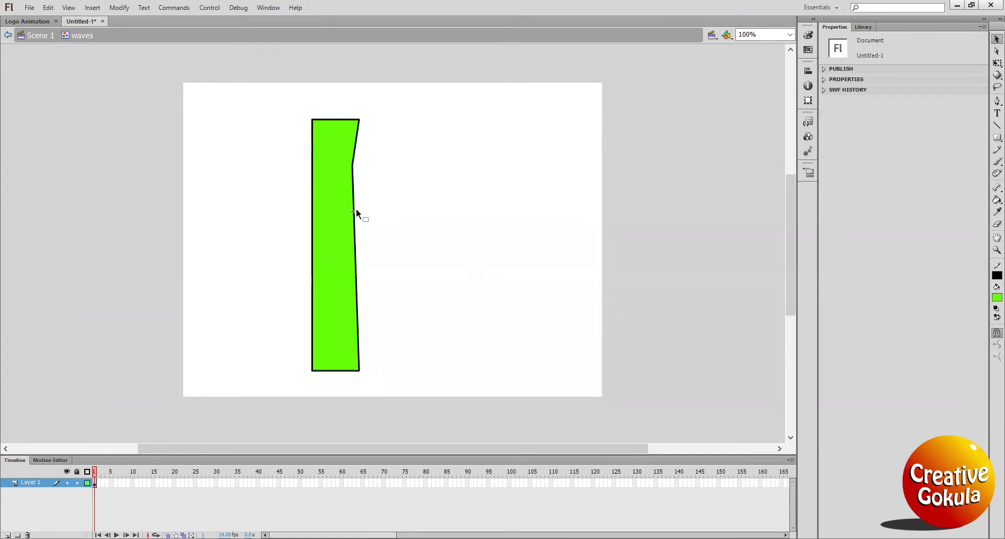
drag(355, 207, 359, 204)
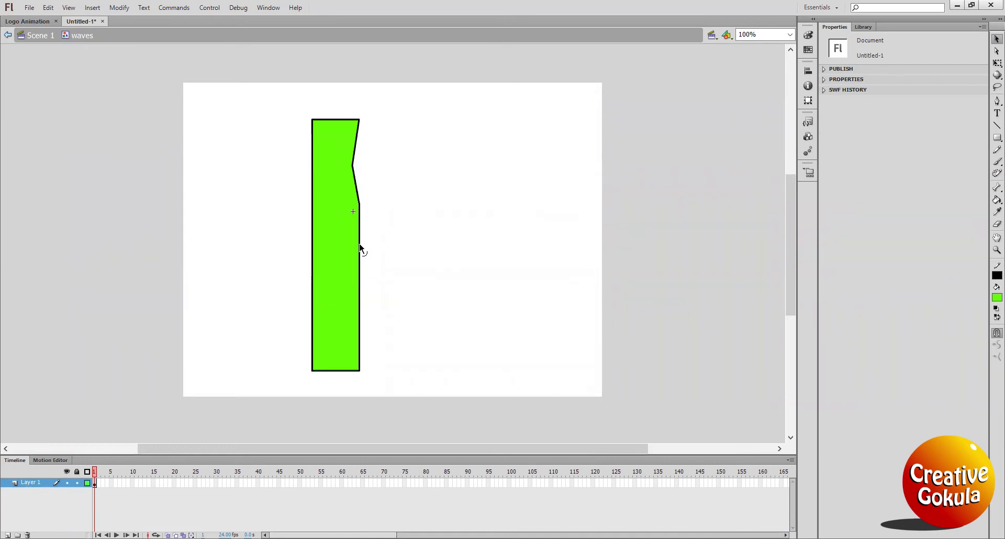
drag(361, 248, 352, 253)
drag(355, 292, 359, 292)
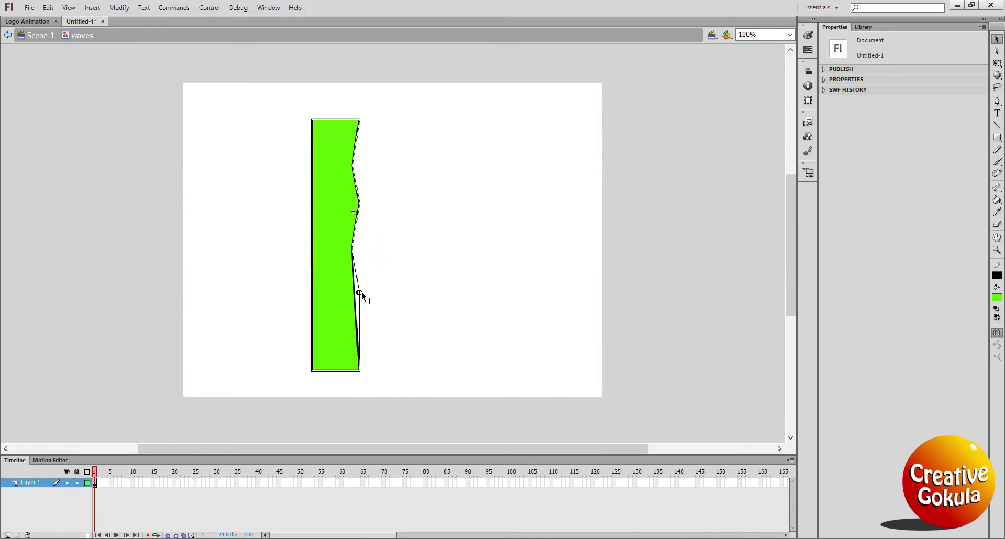
drag(359, 337, 352, 338)
Bend each right-edge segment into alternating outward bulges and inward curves
drag(357, 139, 365, 138)
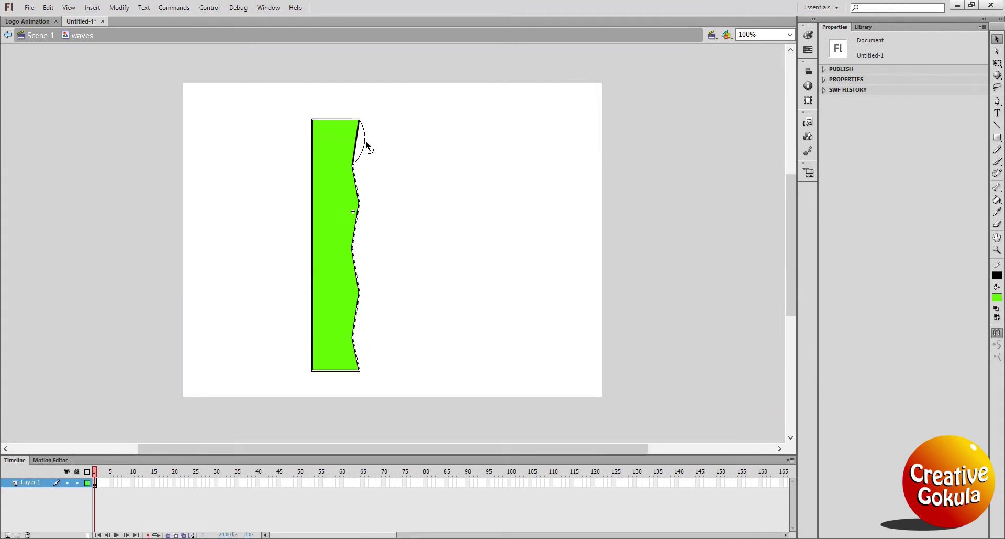
drag(356, 185, 348, 186)
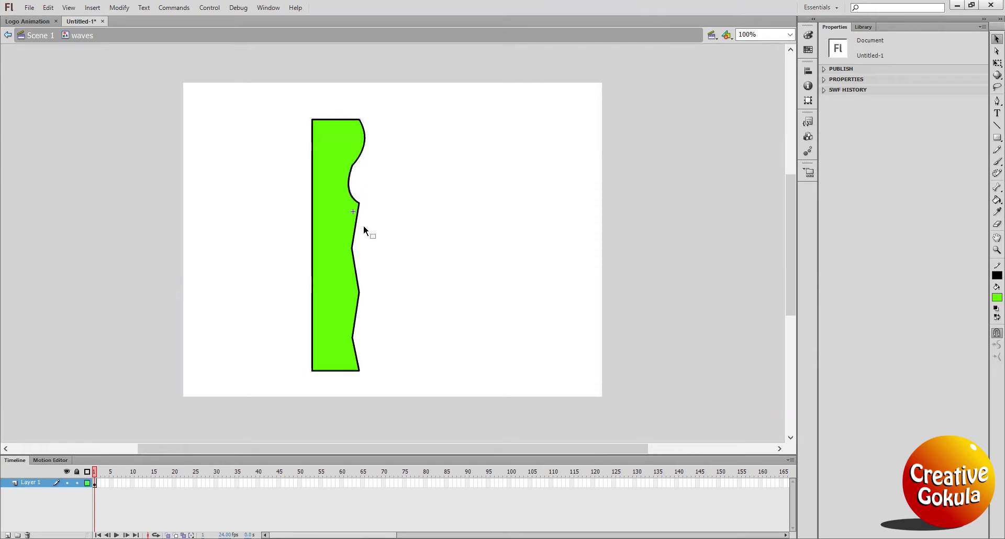
drag(356, 226, 365, 223)
drag(357, 274, 348, 274)
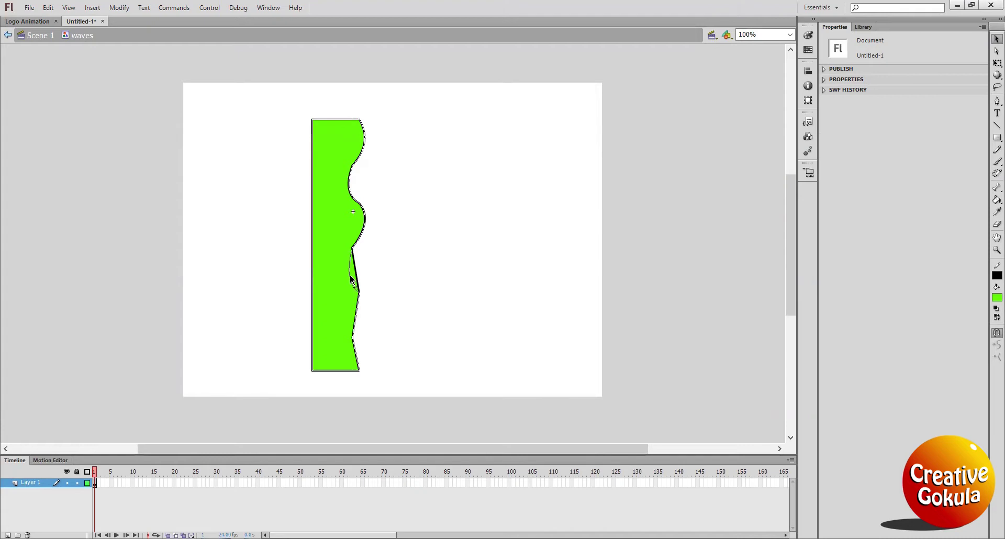
drag(356, 317, 366, 314)
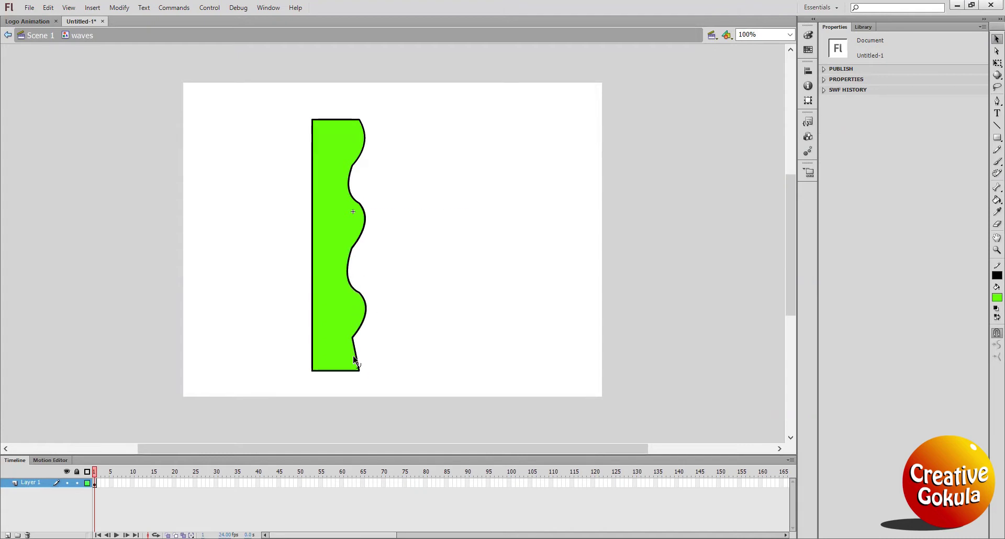
drag(356, 355, 350, 356)
drag(350, 266, 346, 269)
Bend the upper-middle segment of the wave edge further inward
double_click(367, 215)
click(375, 221)
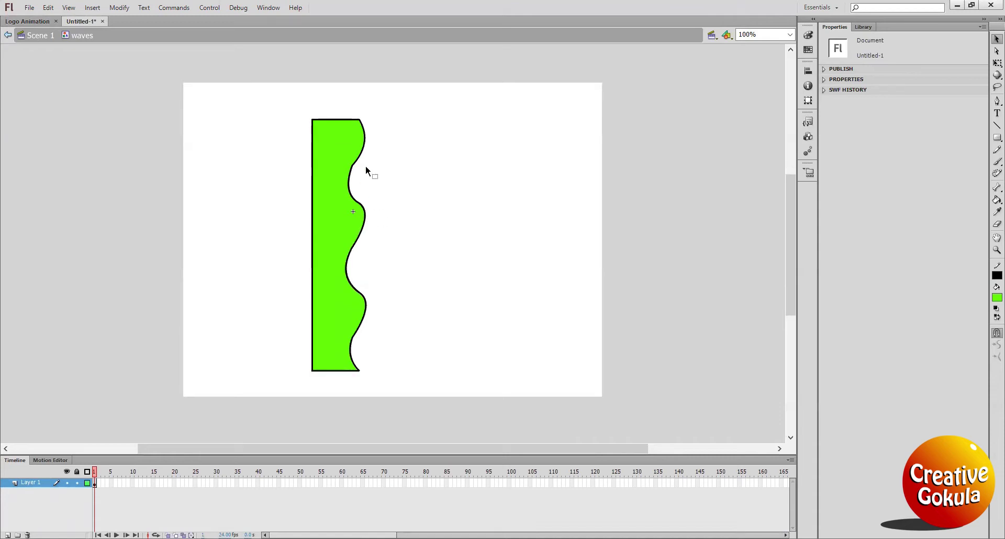
double_click(364, 148)
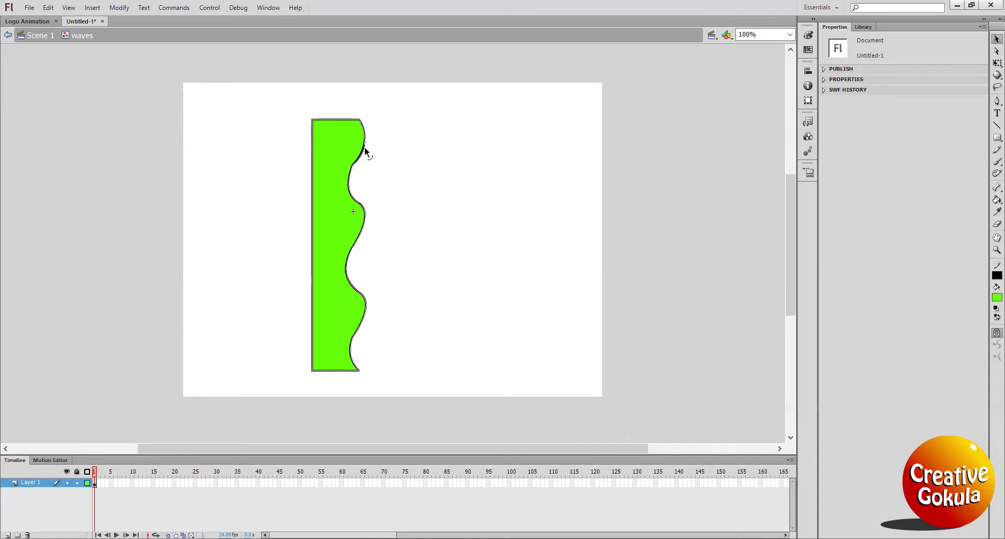
click(365, 149)
drag(346, 187, 344, 183)
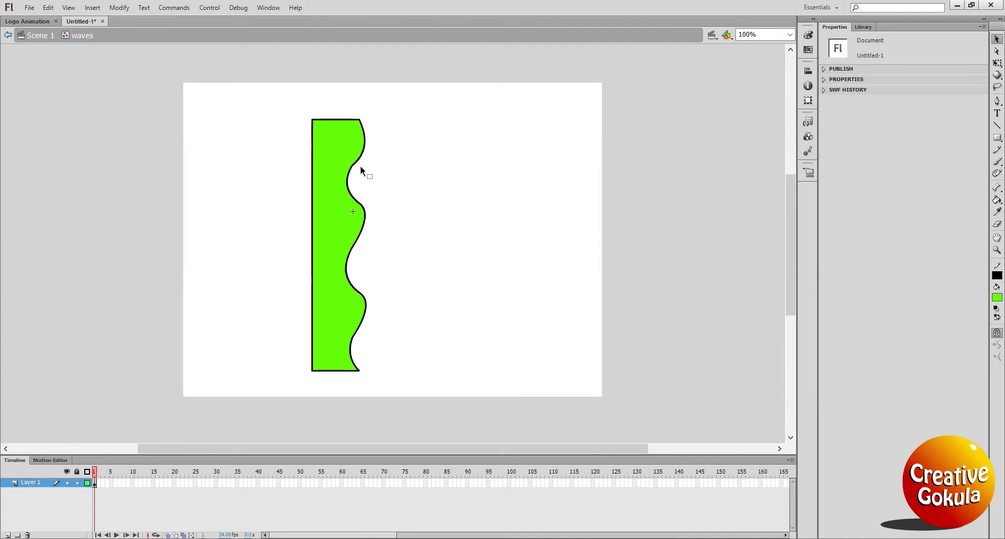
Raise the wave's top-right bulge higher and reshape its lower-right curve
double_click(365, 151)
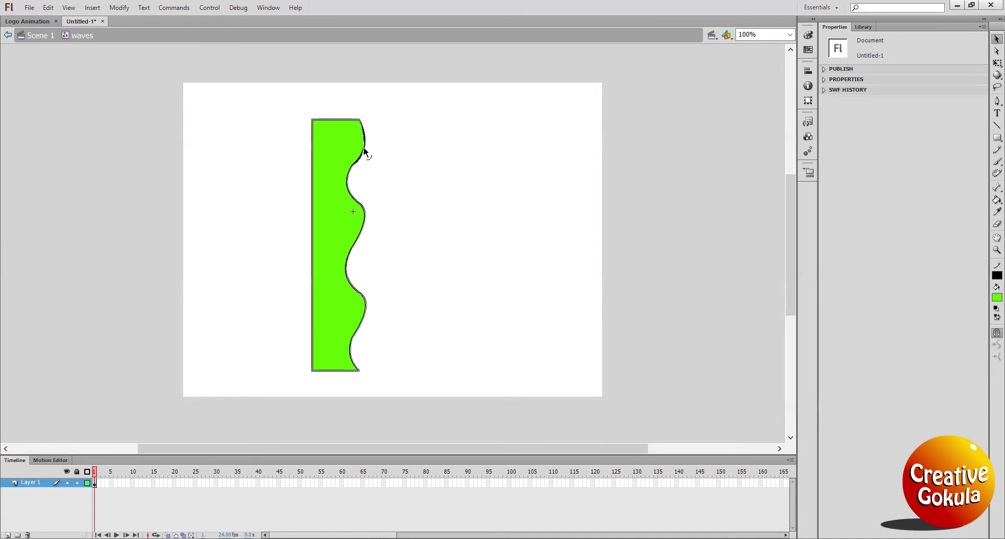
click(382, 155)
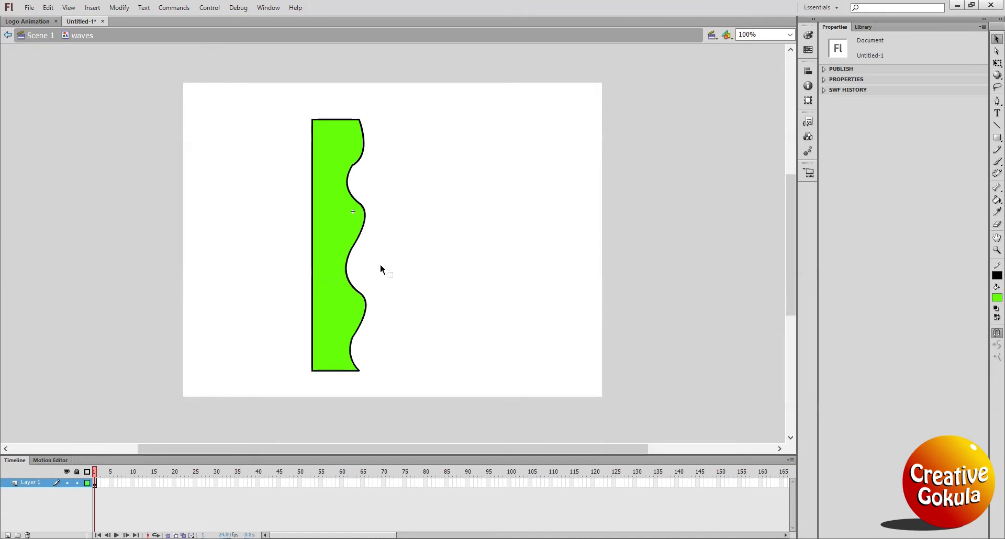
double_click(355, 122)
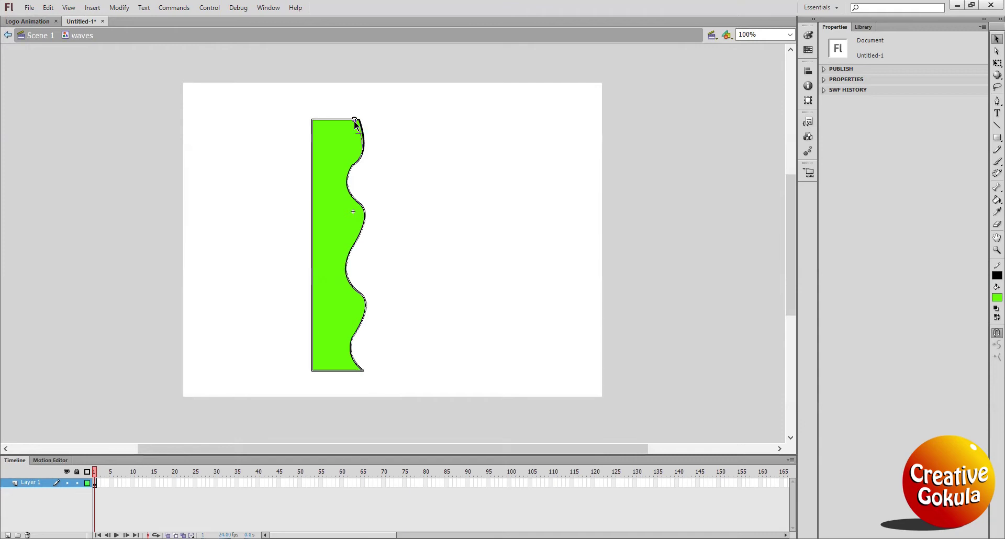
click(392, 132)
drag(362, 154, 367, 141)
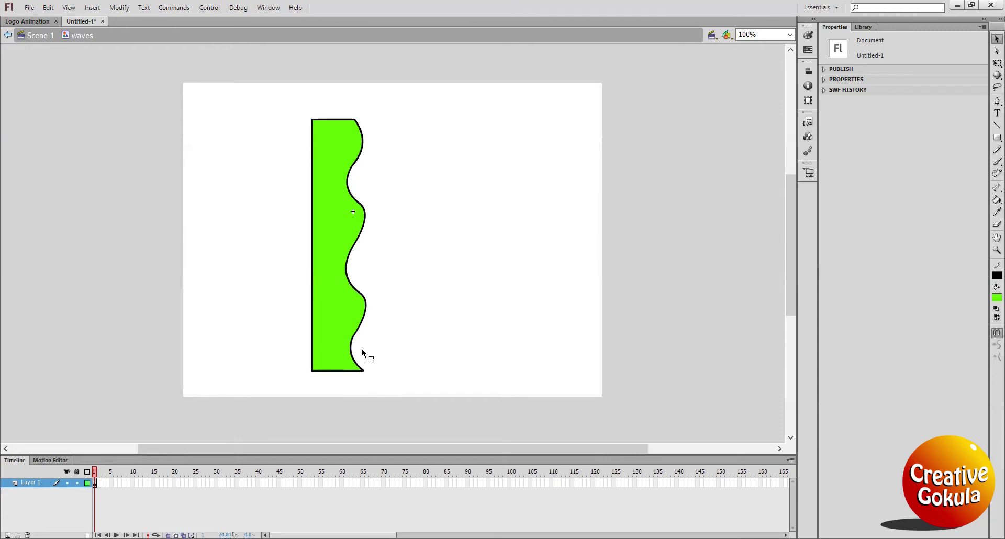
double_click(363, 324)
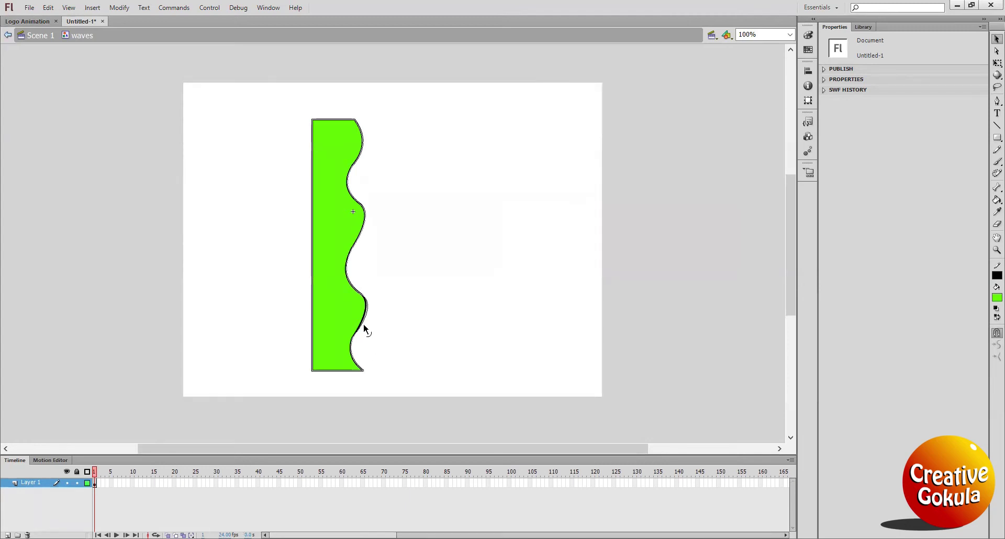
drag(361, 331, 361, 327)
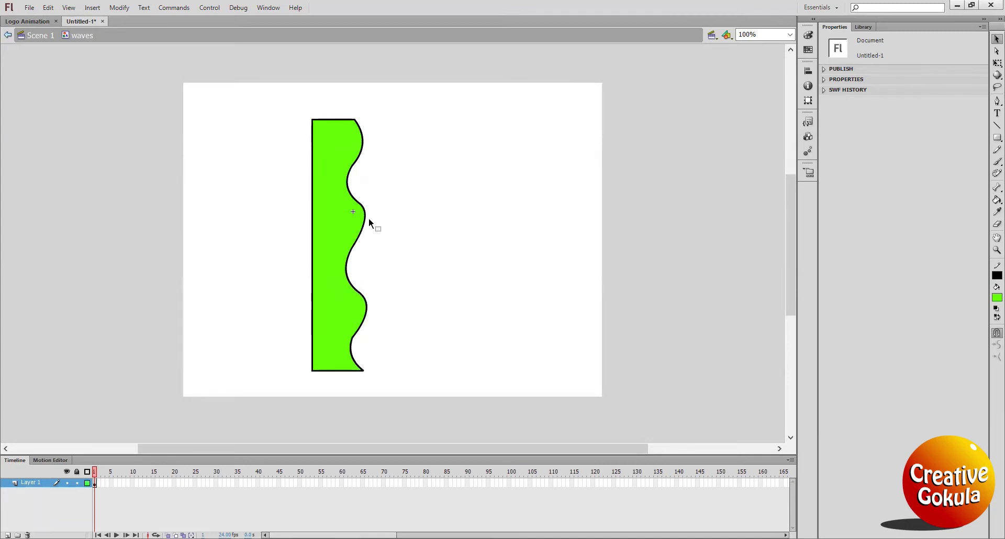
Insert a keyframe at frame 20 and add a shape tween across frames 1–20
click(95, 483)
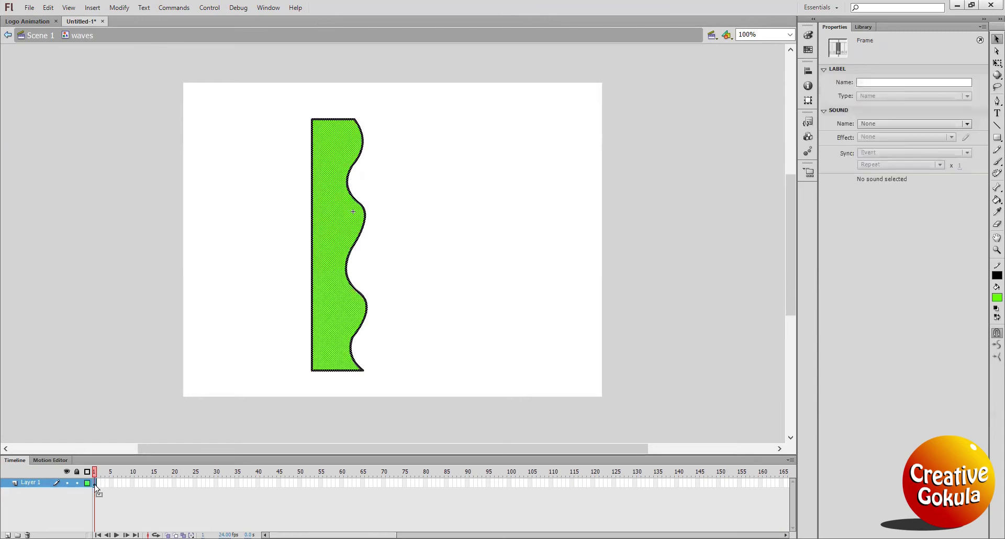
click(175, 483)
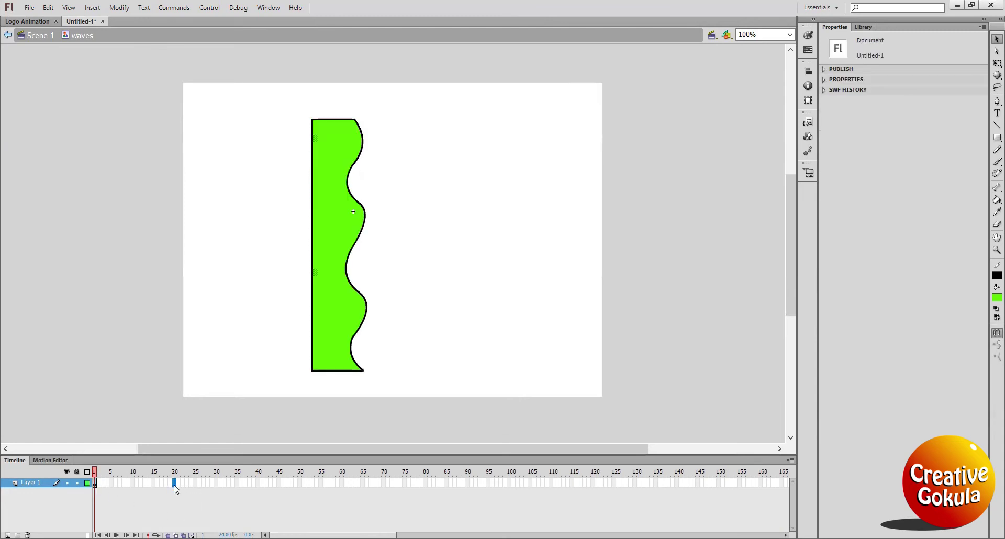
right_click(175, 484)
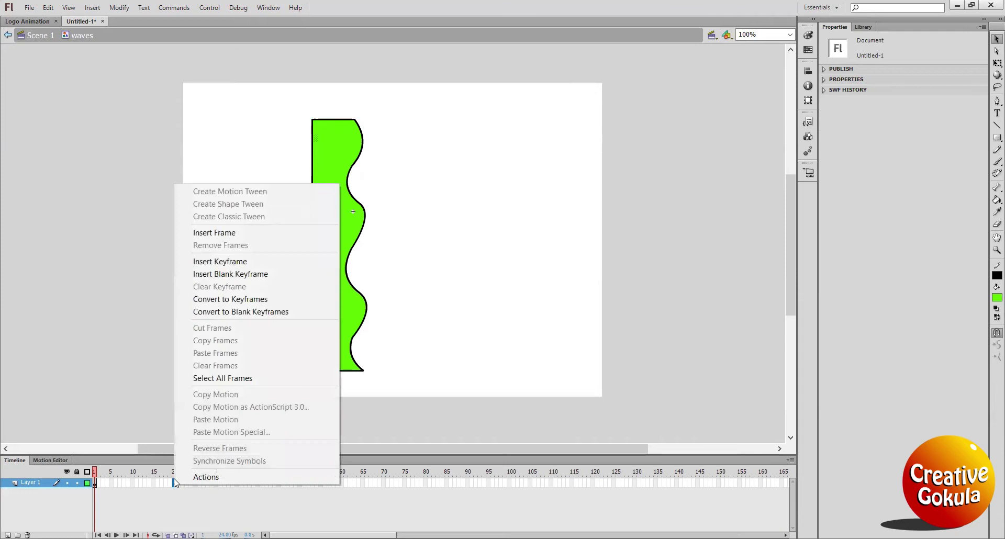
click(235, 261)
click(145, 484)
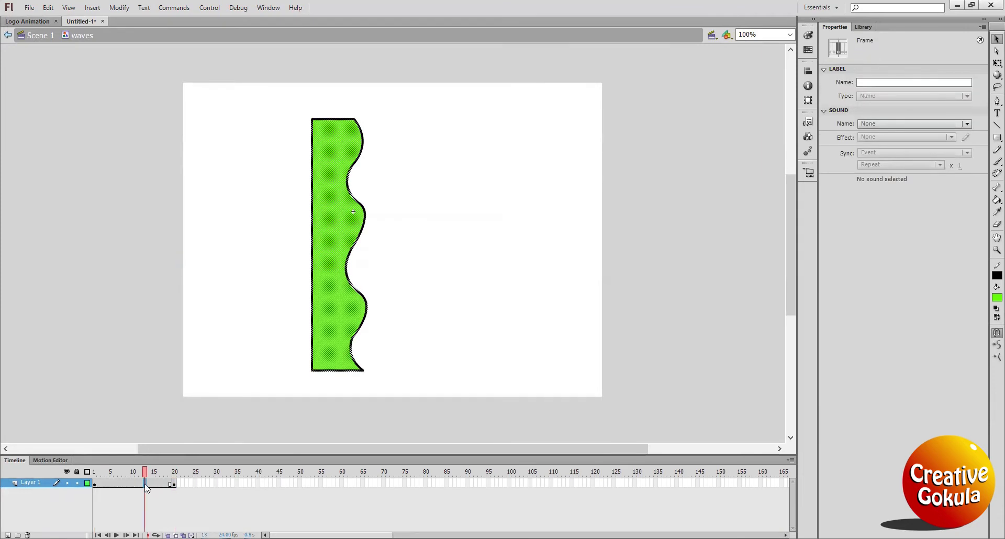
right_click(145, 484)
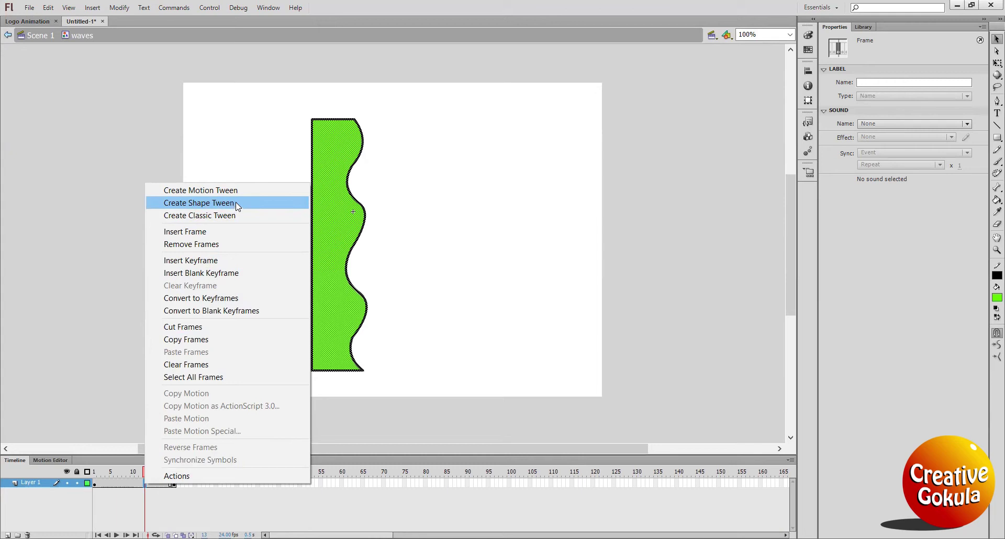
click(238, 203)
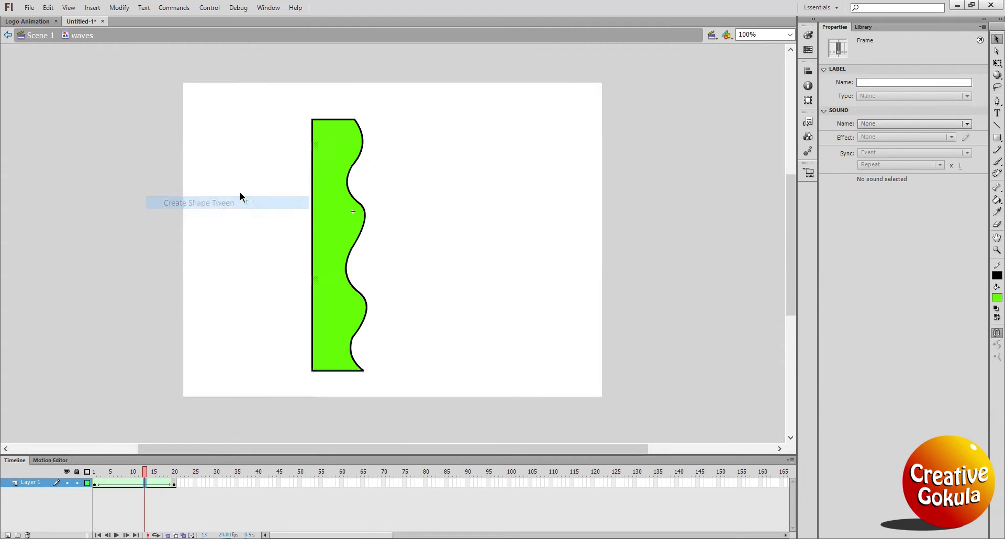
Extend the layer to frame 35 and add a shape tween across frames 20–35
click(235, 488)
right_click(237, 484)
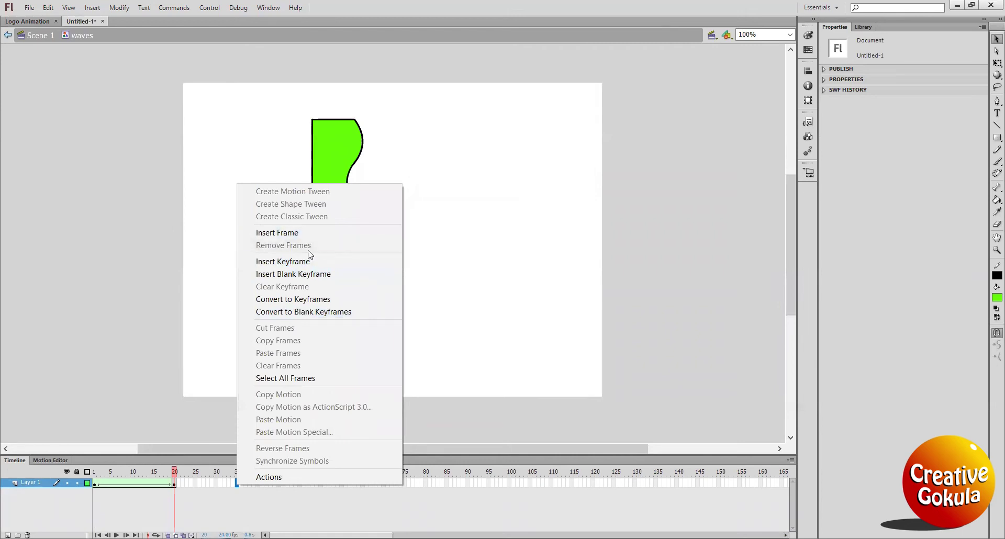
click(310, 233)
click(209, 486)
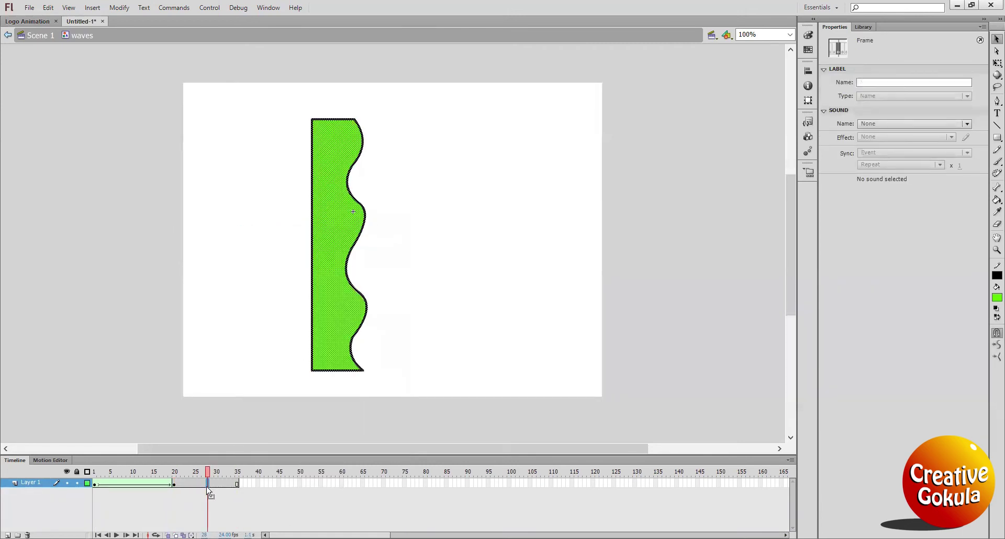
right_click(207, 485)
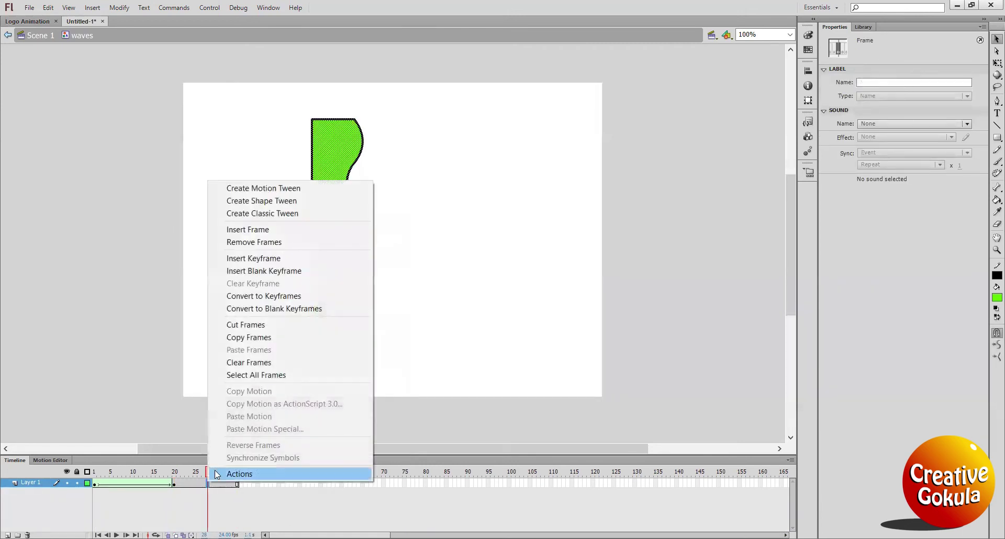
click(288, 201)
click(99, 485)
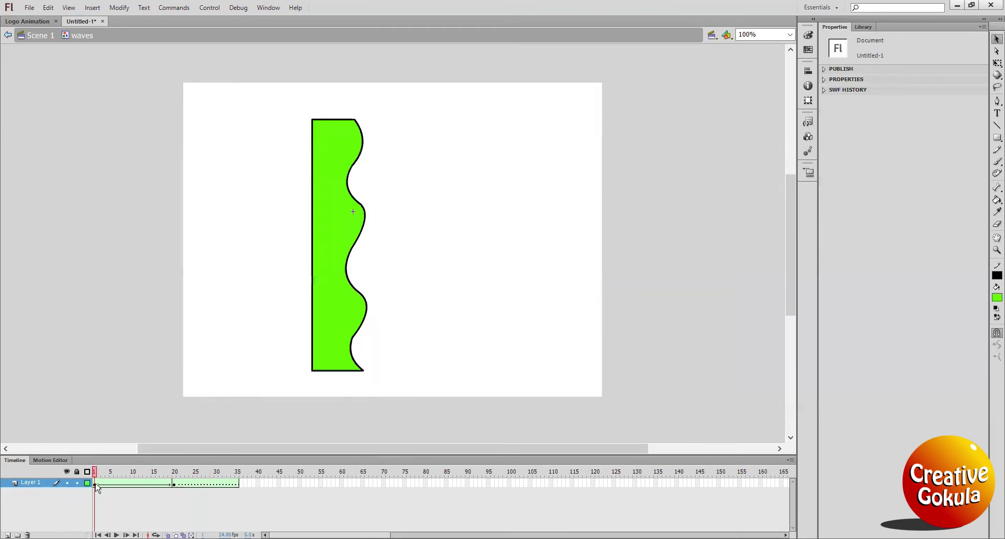
click(100, 485)
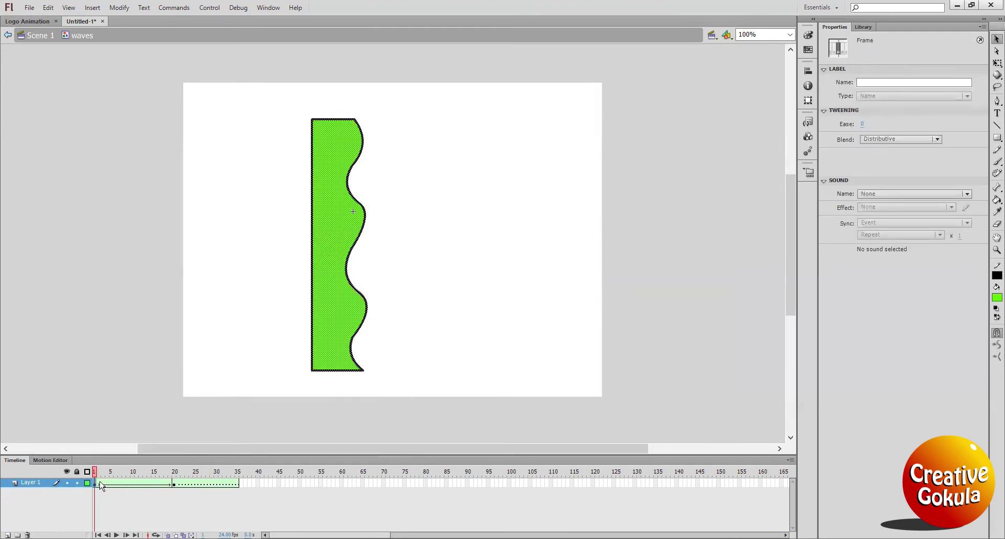
Add shape hint a and pin it to the wave's top-left corner on frames 1 and 20
key(ctrl+shift+h)
drag(340, 245, 312, 120)
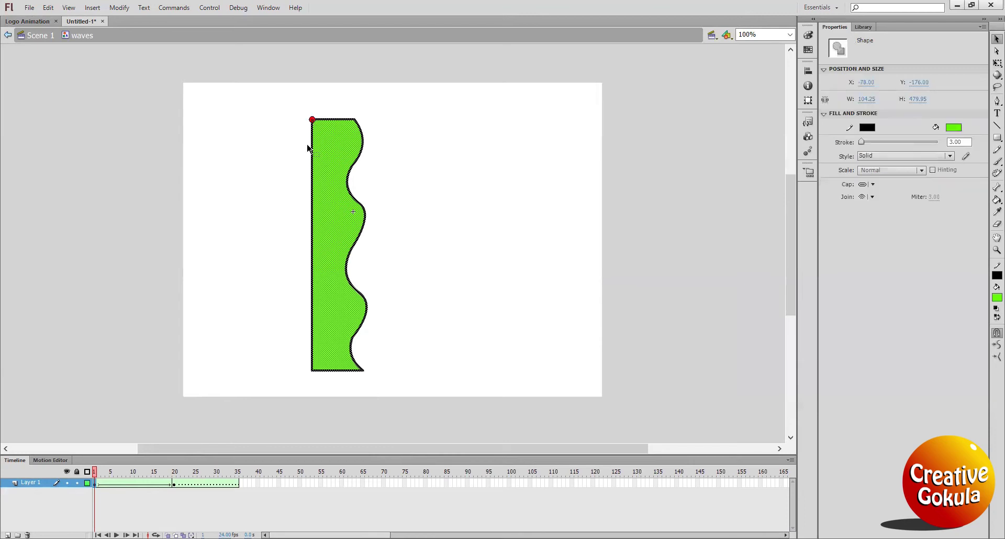
click(174, 484)
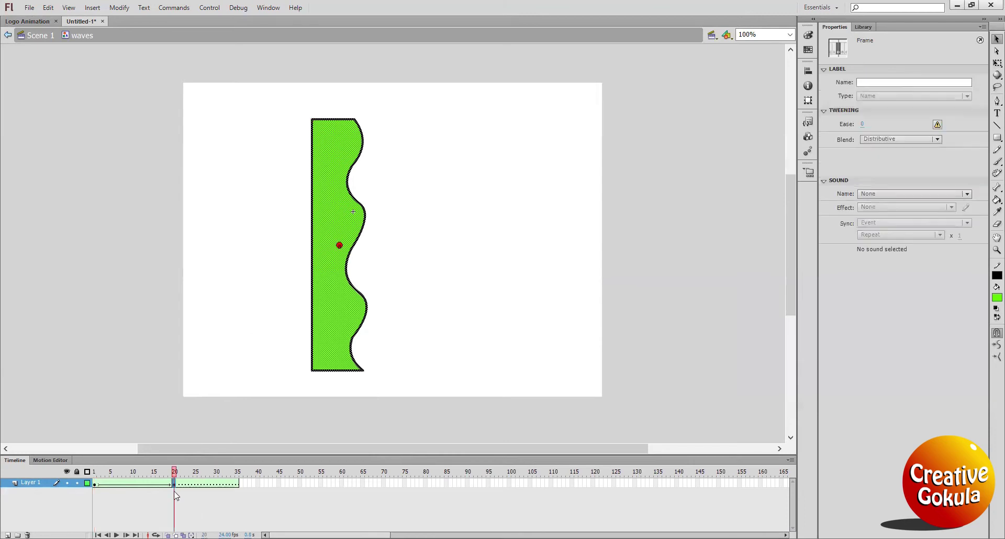
drag(339, 245, 312, 134)
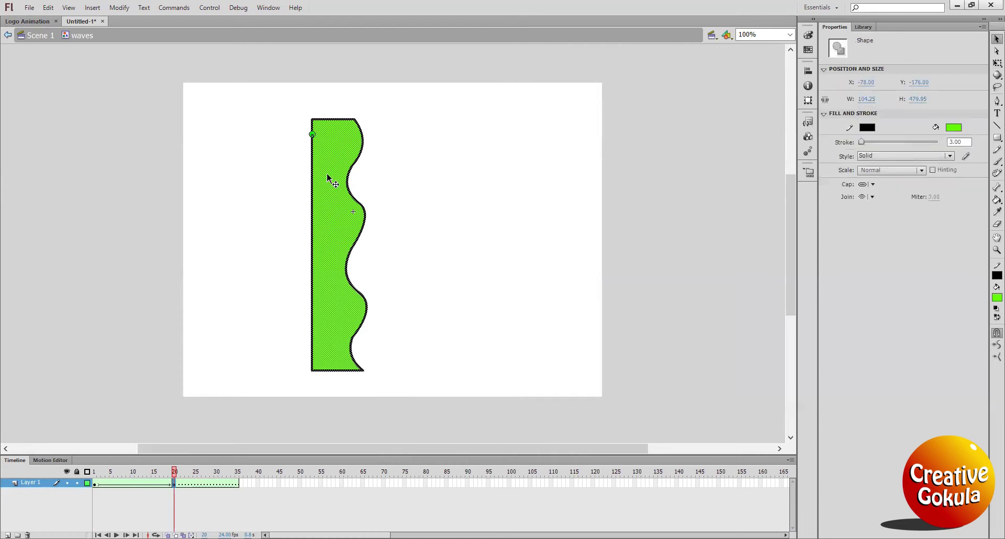
click(96, 484)
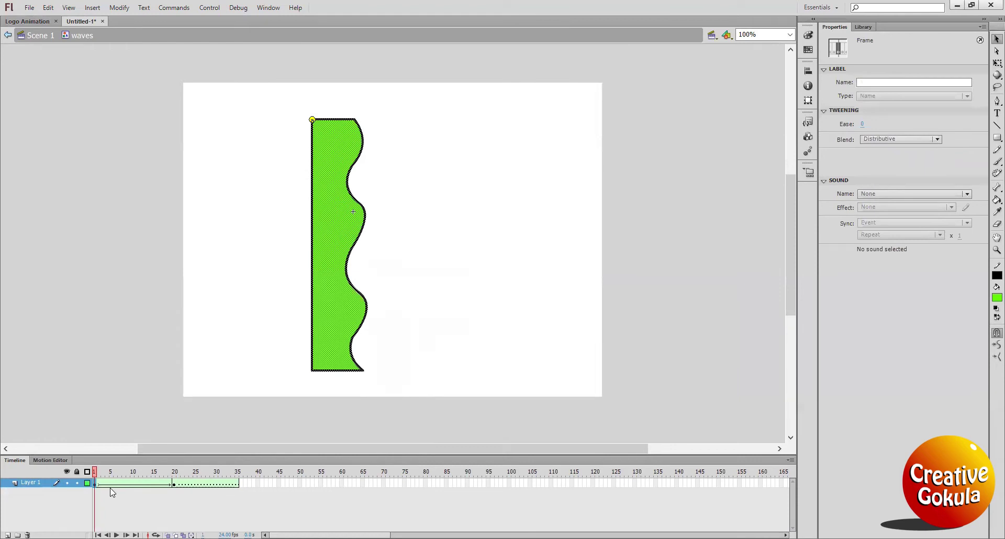
Add shape hint b and pin it to the bottom-left corner at frame 20
key(ctrl+shift+h)
click(175, 483)
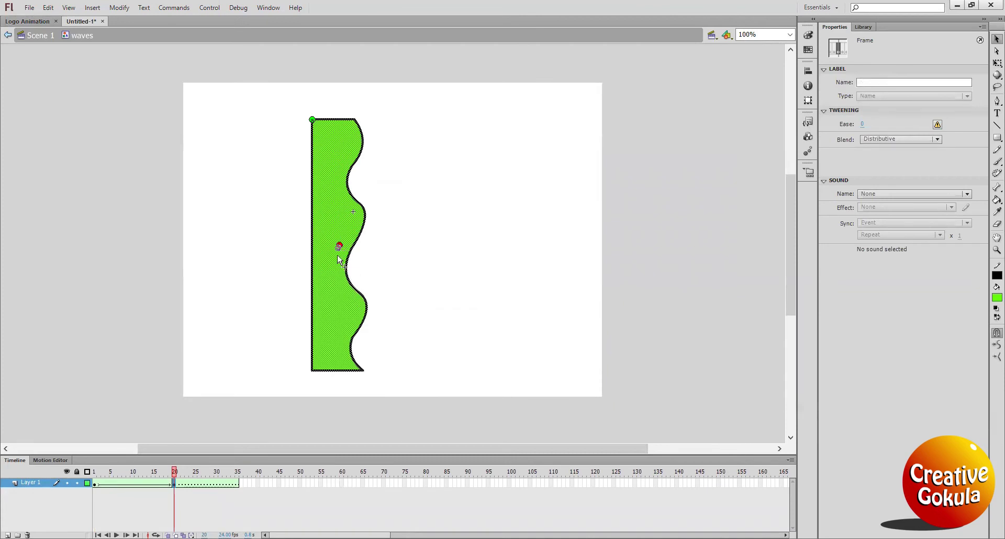
drag(339, 245, 312, 370)
click(337, 353)
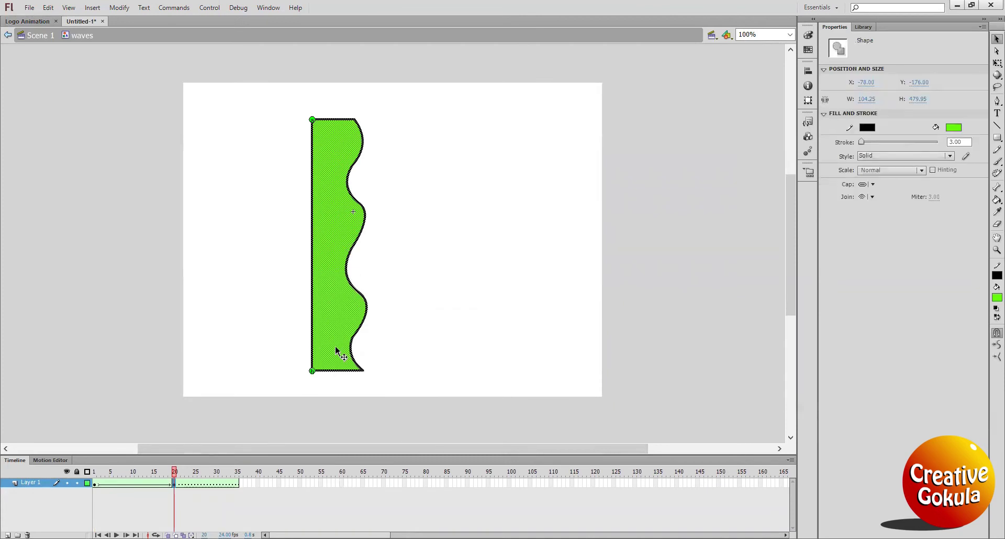
Pin a hint to the bottom-right corner at frame 1 and the lower wave edge at frame 20
click(96, 484)
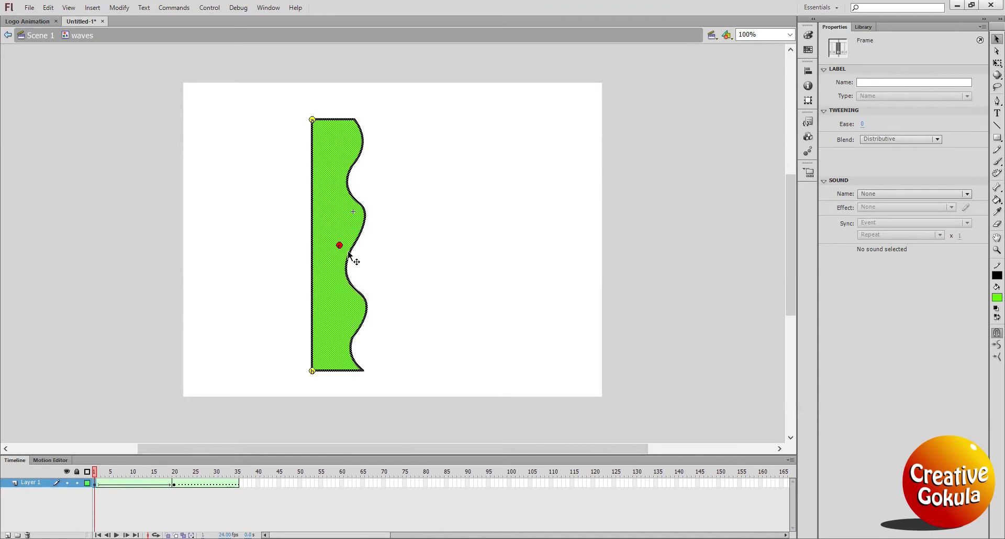
drag(339, 246, 364, 371)
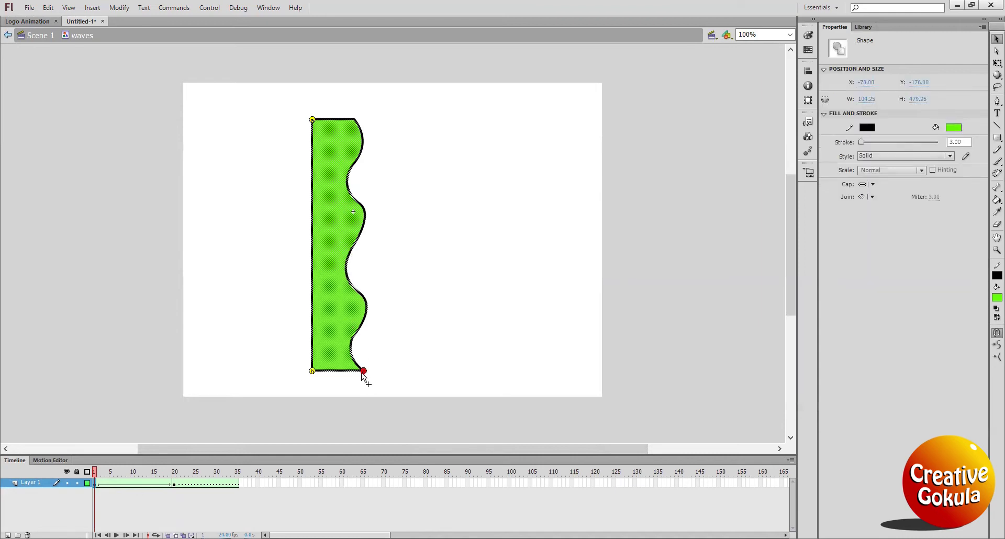
click(174, 483)
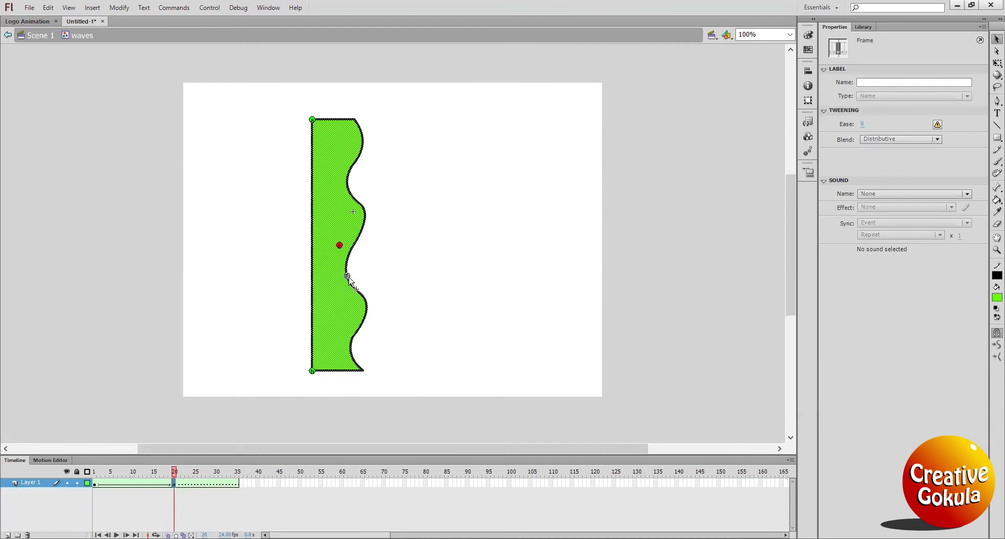
drag(354, 291, 354, 289)
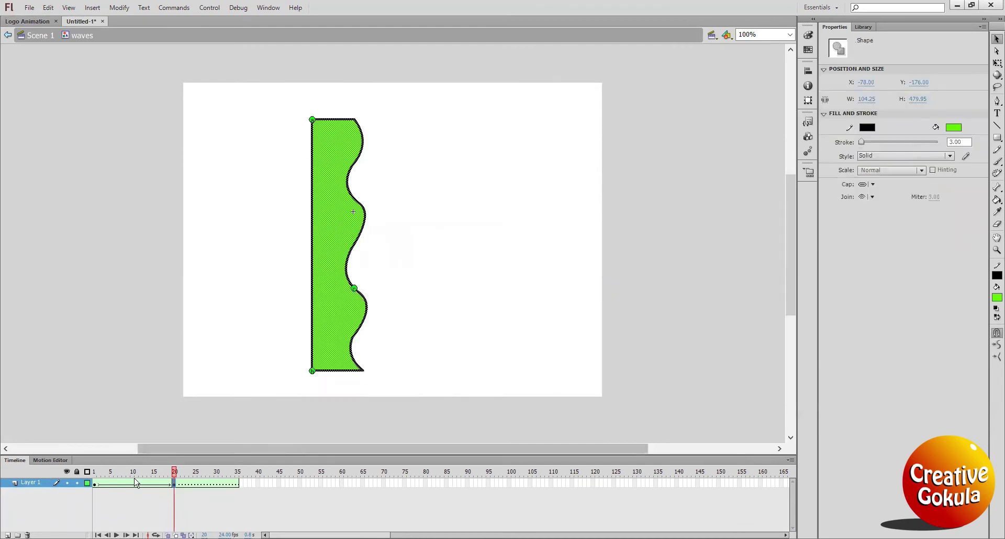
click(96, 484)
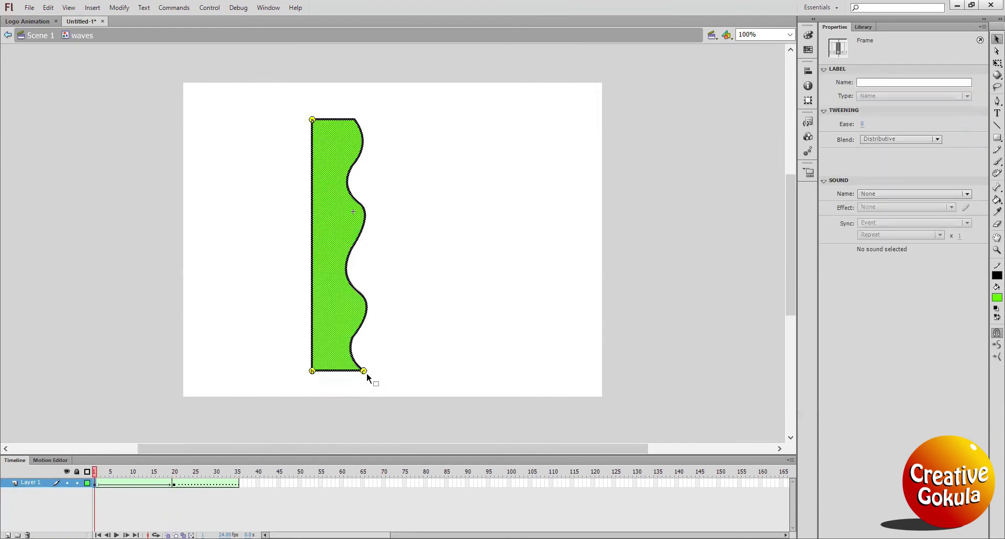
click(174, 483)
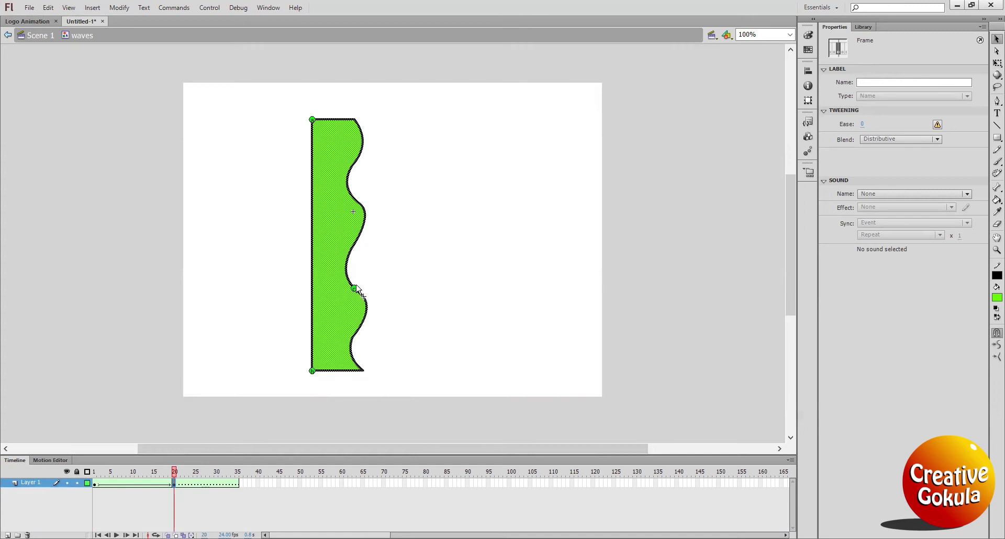
click(95, 485)
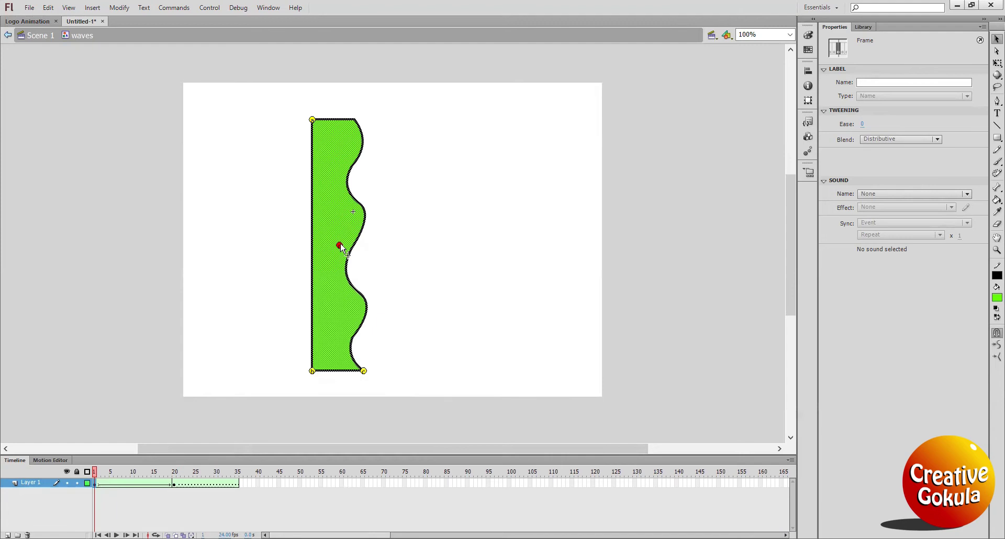
Pin the red hint to the right edge and top-right corner, then preview frame 10
drag(360, 204, 359, 203)
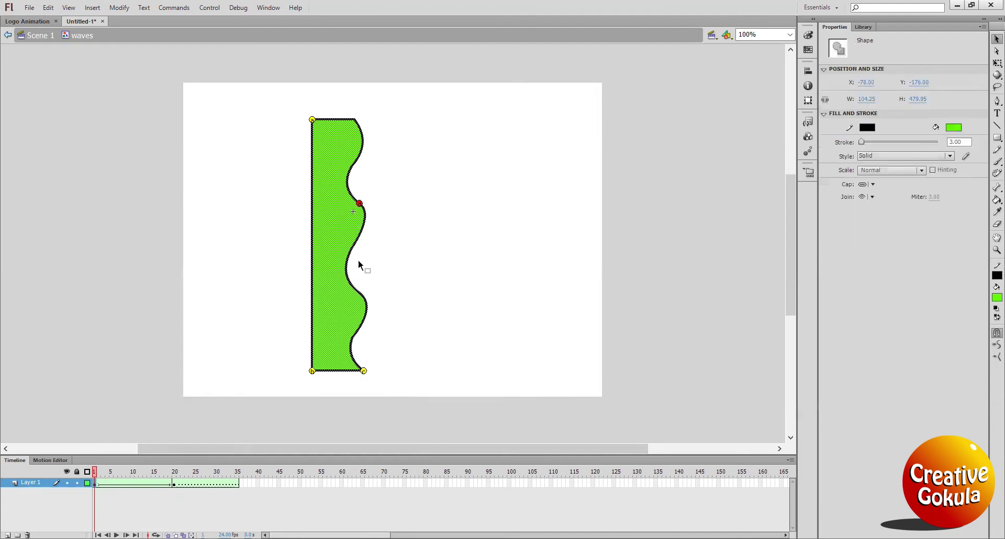
click(174, 484)
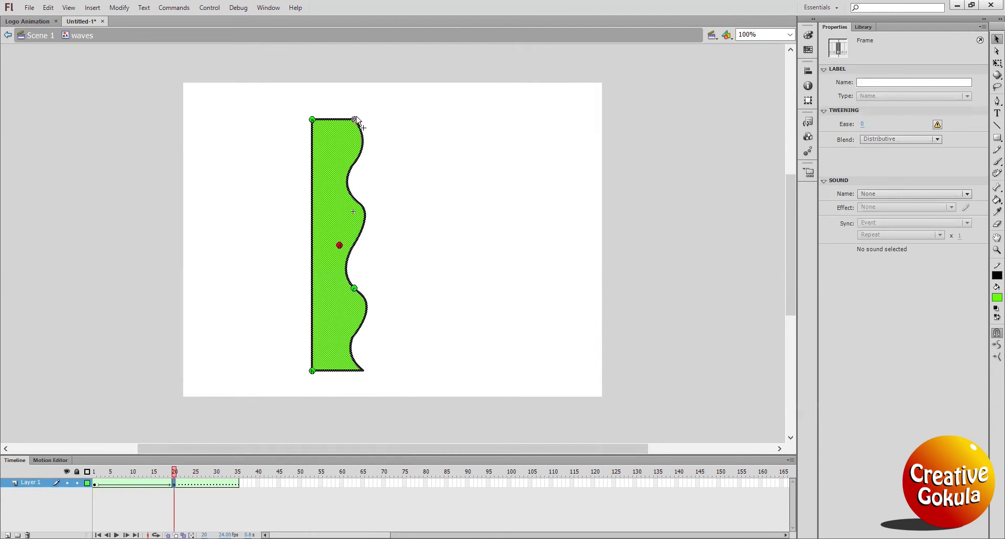
drag(356, 121, 355, 120)
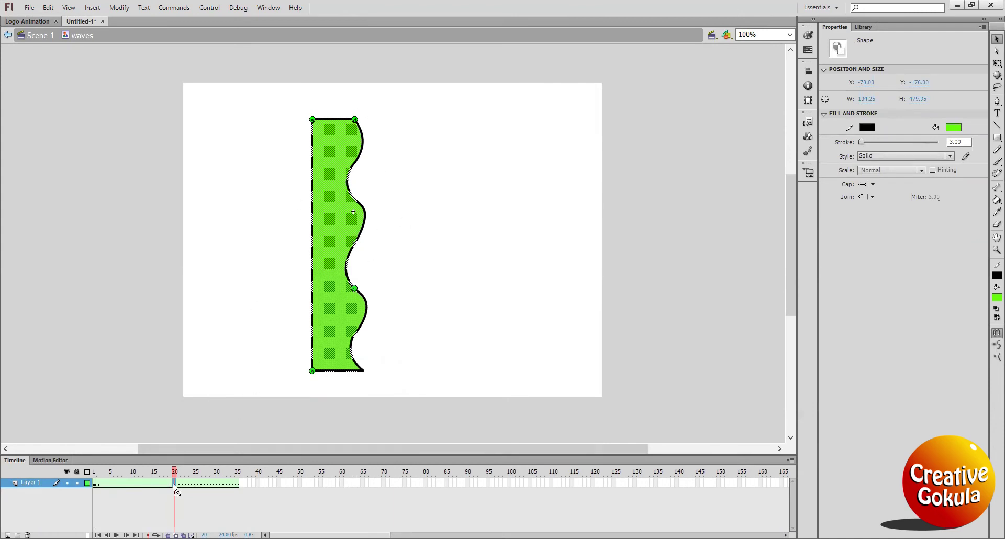
mouse_move(174, 483)
mouse_down()
mouse_move(97, 492)
mouse_move(162, 475)
mouse_up()
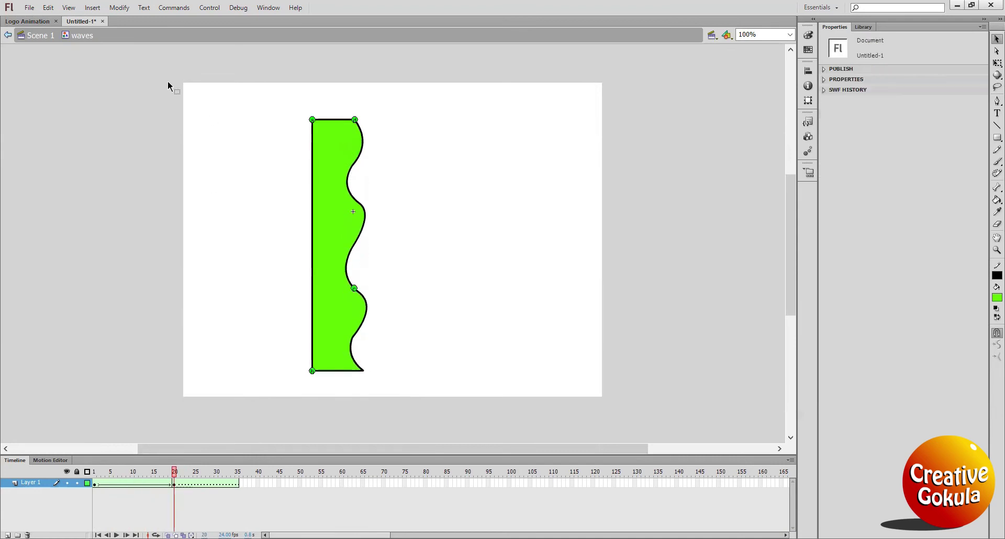
In Scene 1, rotate the waves instance 90° counter-clockwise and move it to the stage bottom
click(39, 36)
click(384, 227)
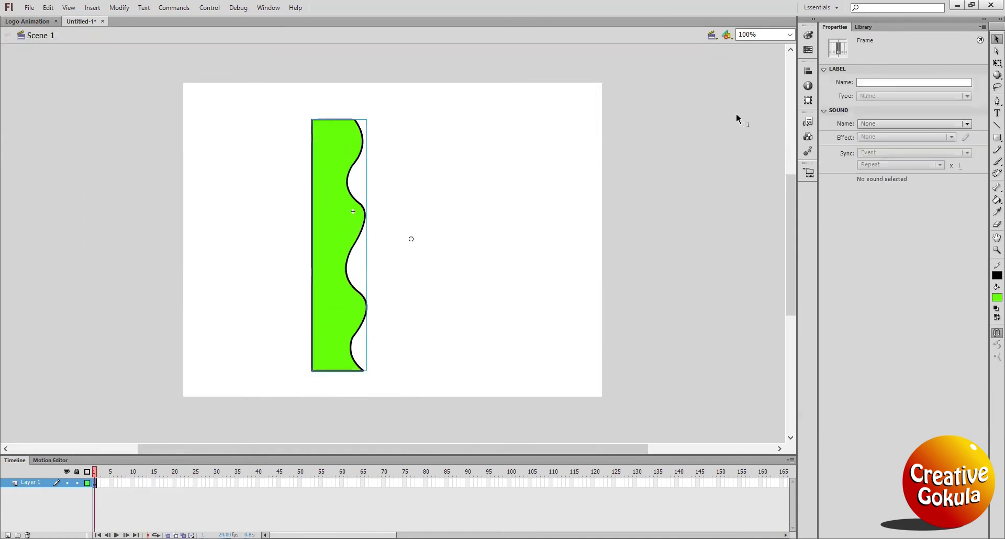
click(996, 63)
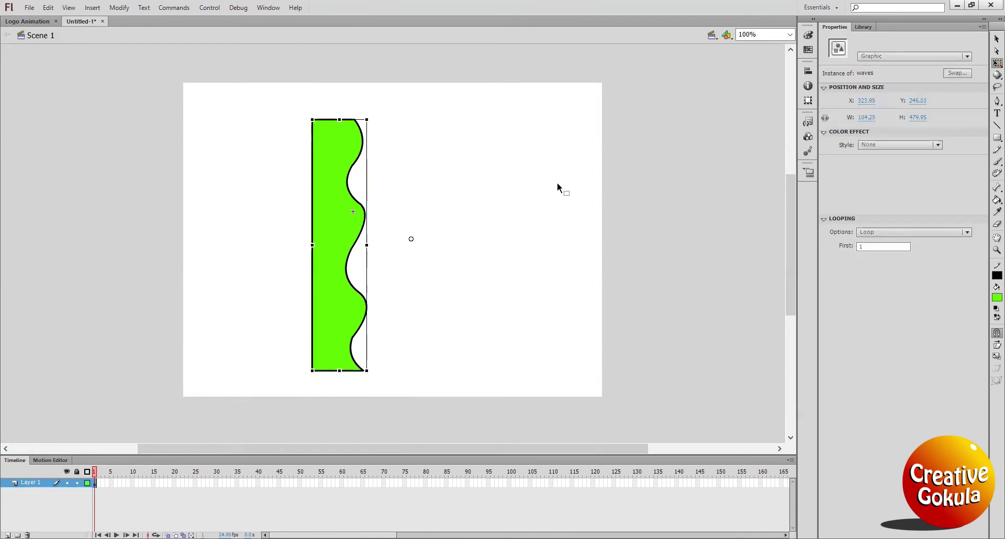
drag(410, 239, 312, 245)
drag(375, 114, 257, 213)
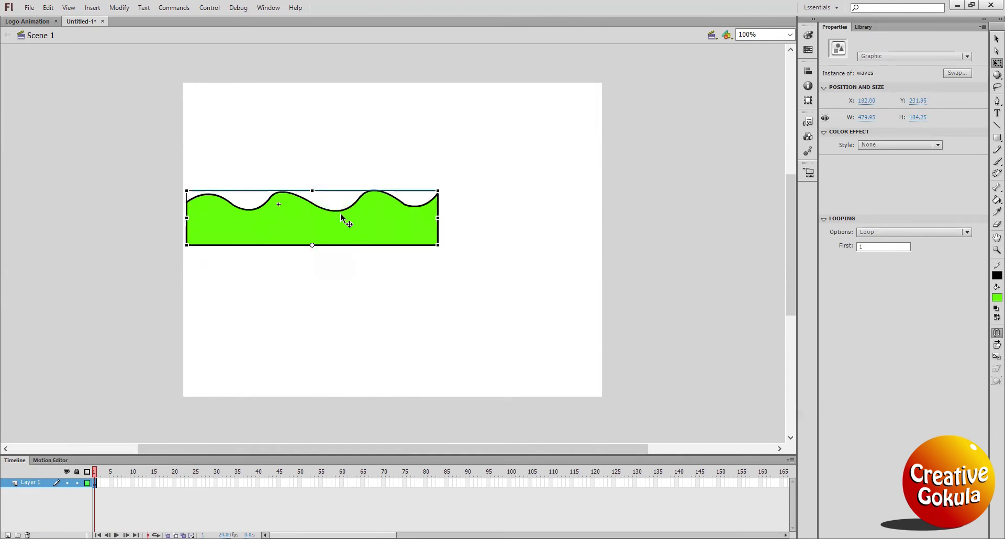
drag(351, 217, 450, 314)
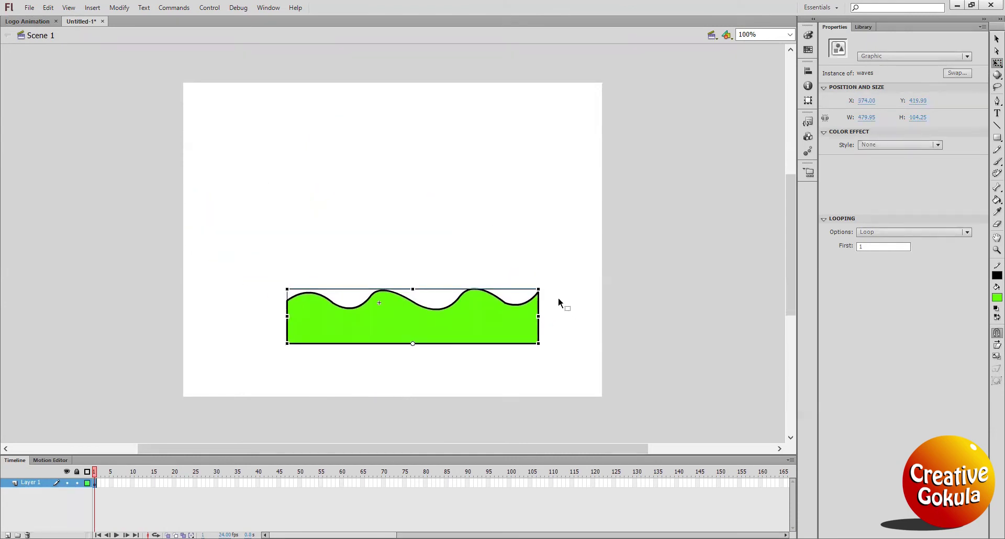
Scale the waves to 130% and stretch them past both stage edges
drag(538, 316, 557, 316)
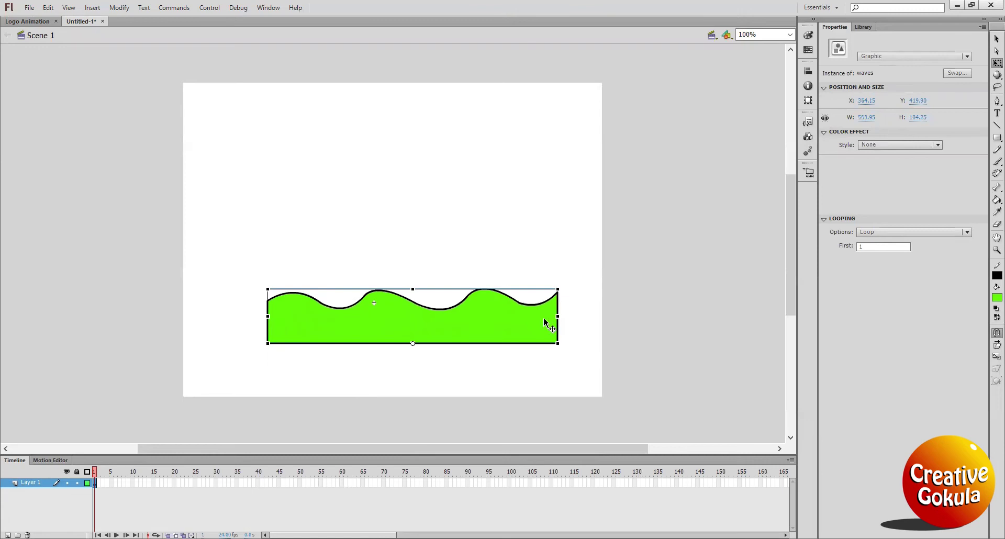
key(ctrl+alt+s)
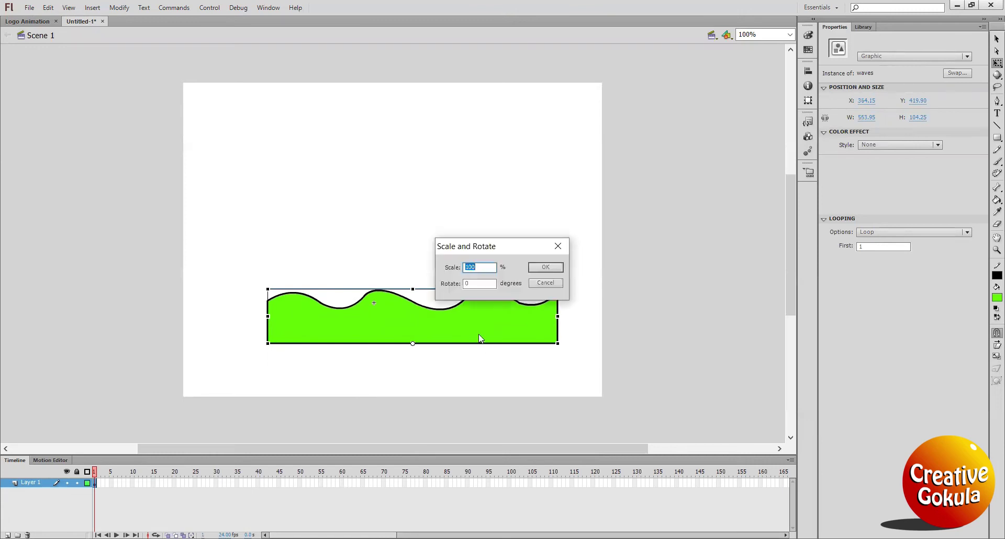
text(1)
key(Return)
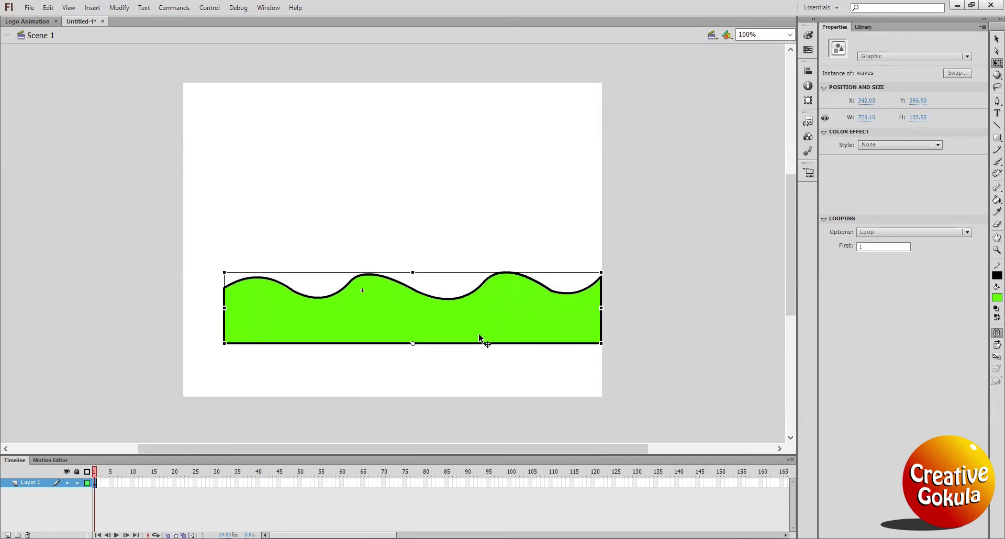
drag(540, 315, 520, 327)
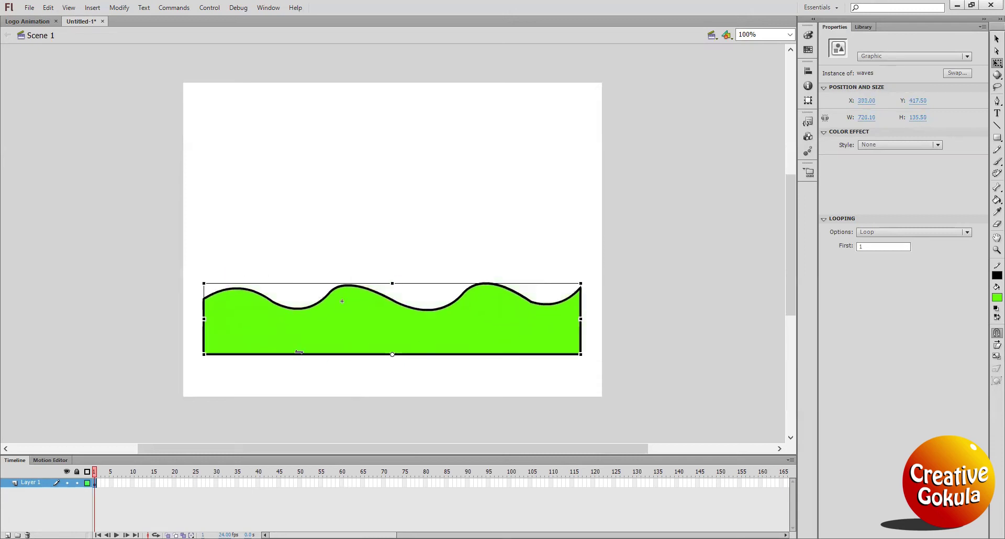
drag(204, 319, 175, 319)
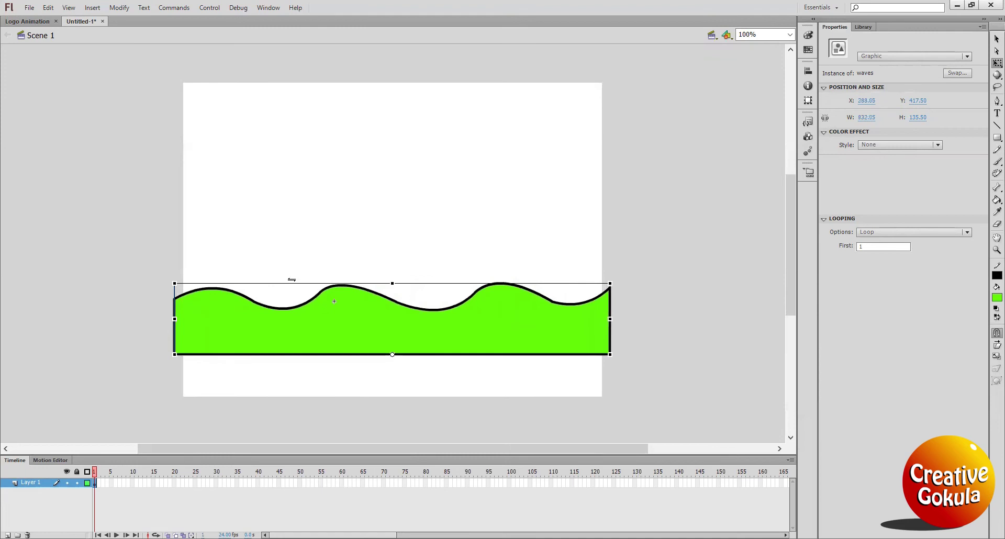
drag(477, 337, 473, 337)
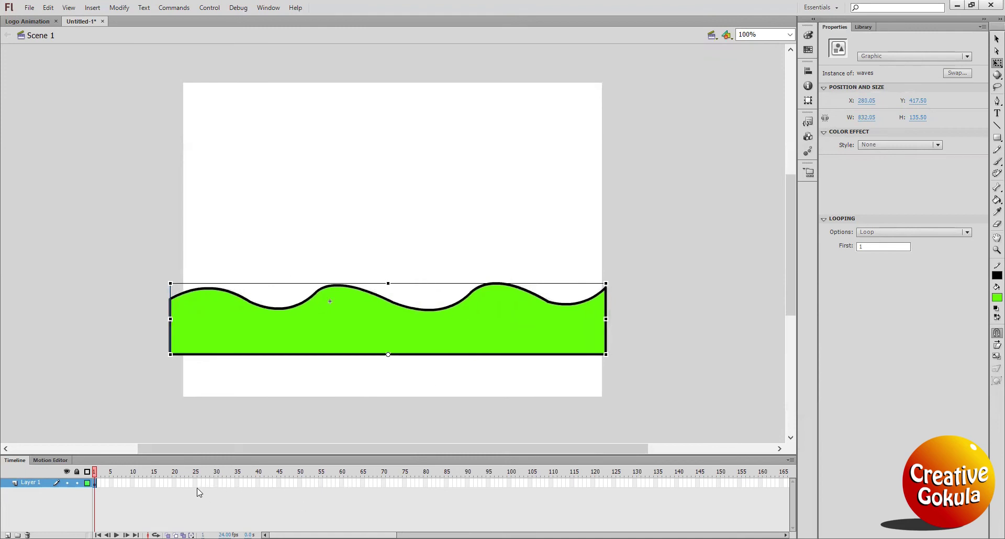
Insert frames on Layer 1 through frame 20, then return the playhead to frame 1
click(176, 483)
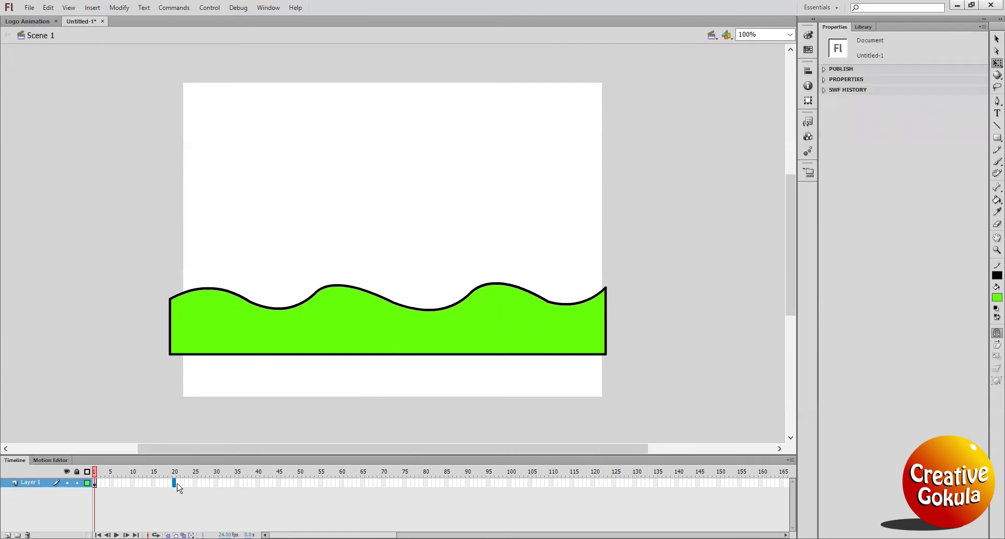
right_click(175, 483)
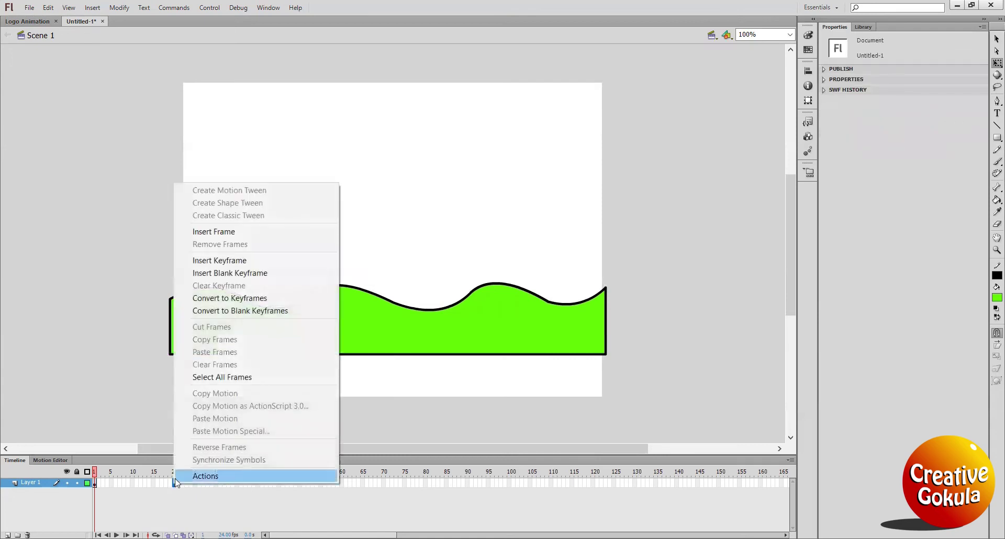
click(252, 231)
drag(175, 497, 90, 494)
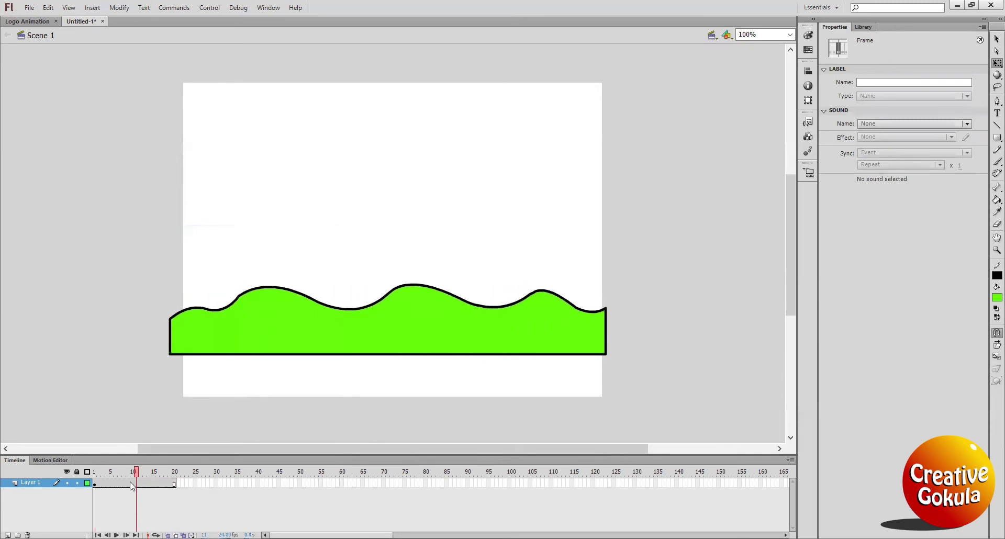
click(84, 504)
Scale the frame-1 waves graphic to 110% via Scale and Rotate, then reselect the instance
click(95, 485)
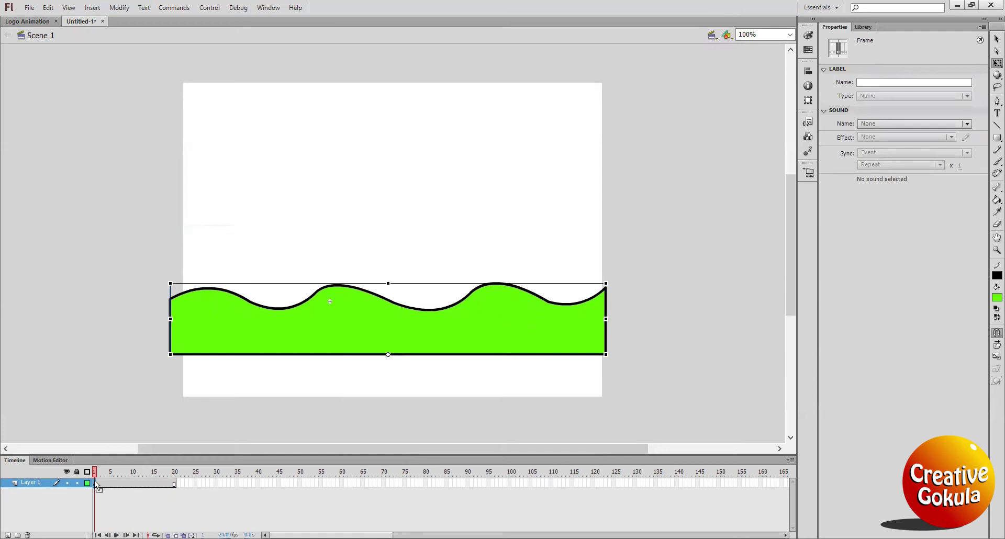
key(ctrl+alt+s)
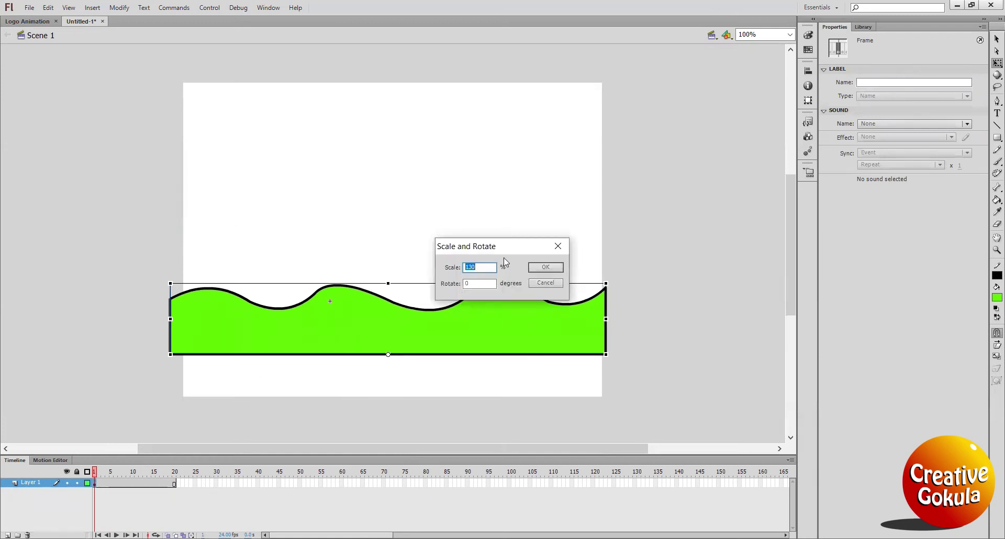
text(11)
key(Return)
click(731, 258)
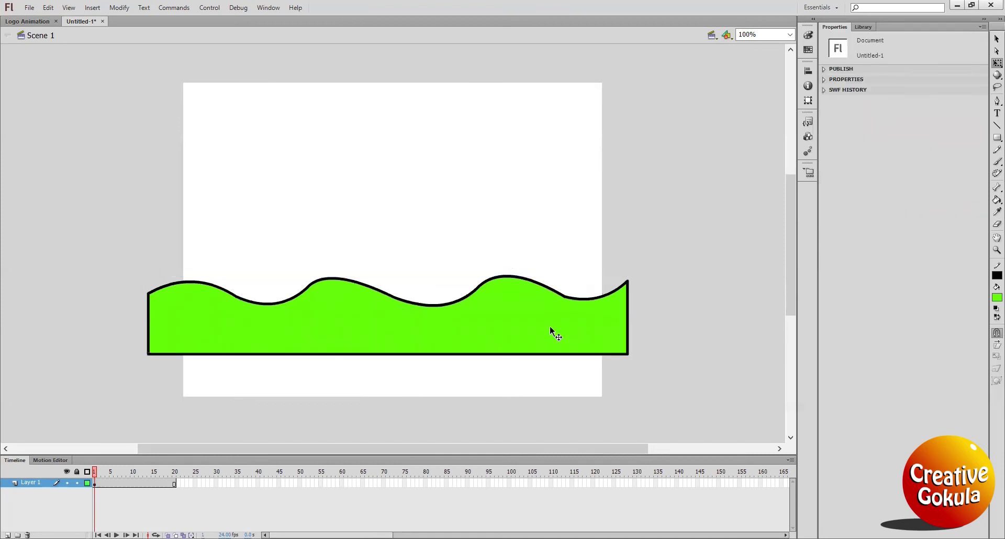
click(550, 327)
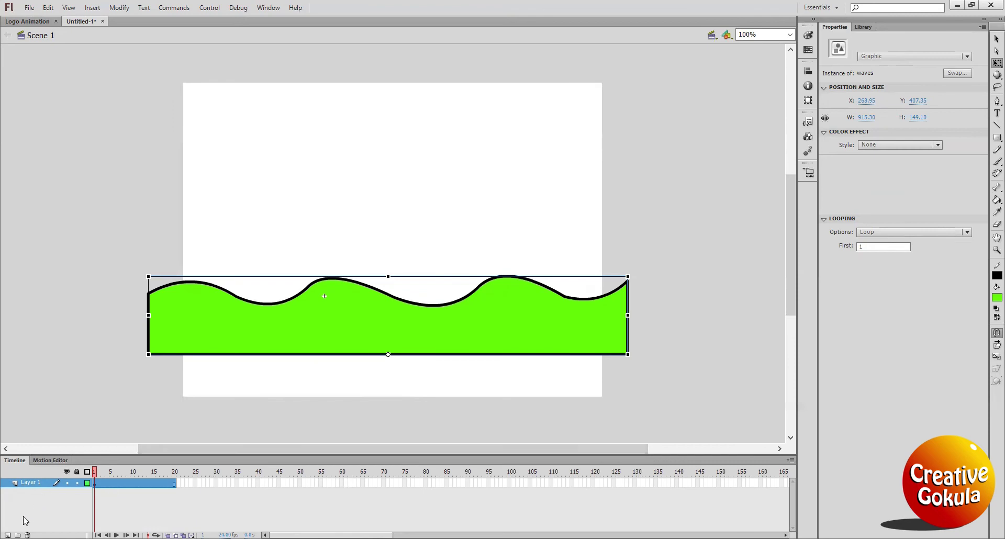
On a new Layer 2, draw a stage-sized rectangle and give it a dark red fill
click(7, 535)
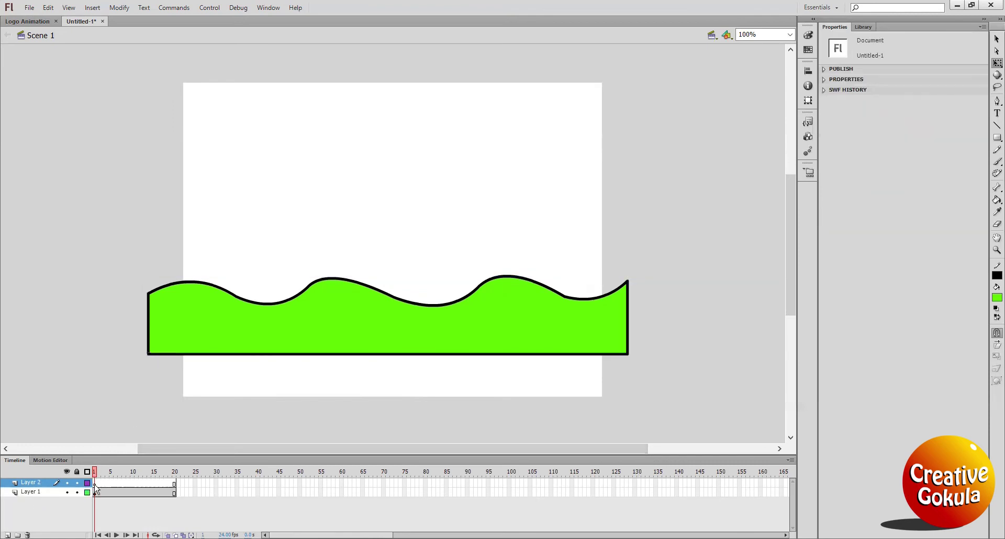
click(95, 484)
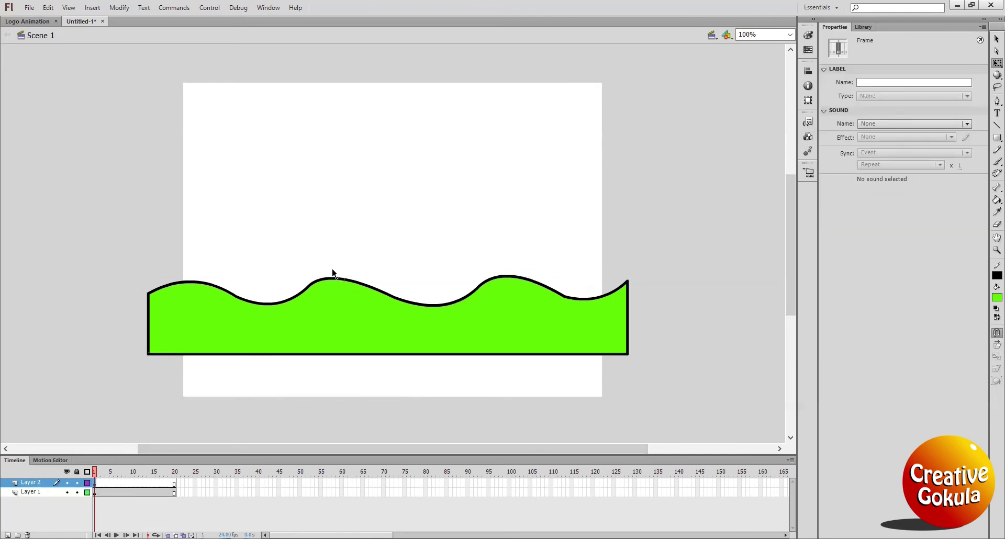
click(997, 138)
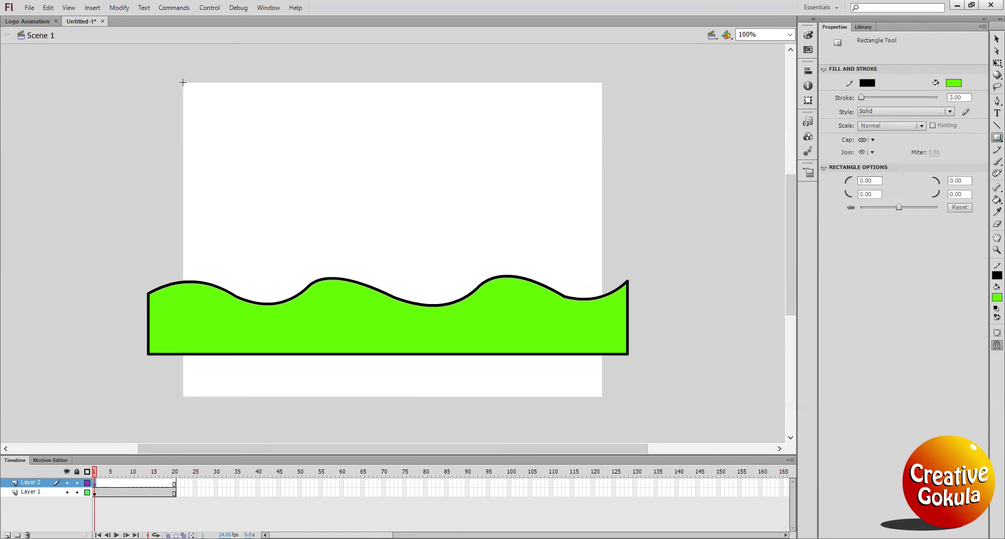
drag(182, 82, 596, 387)
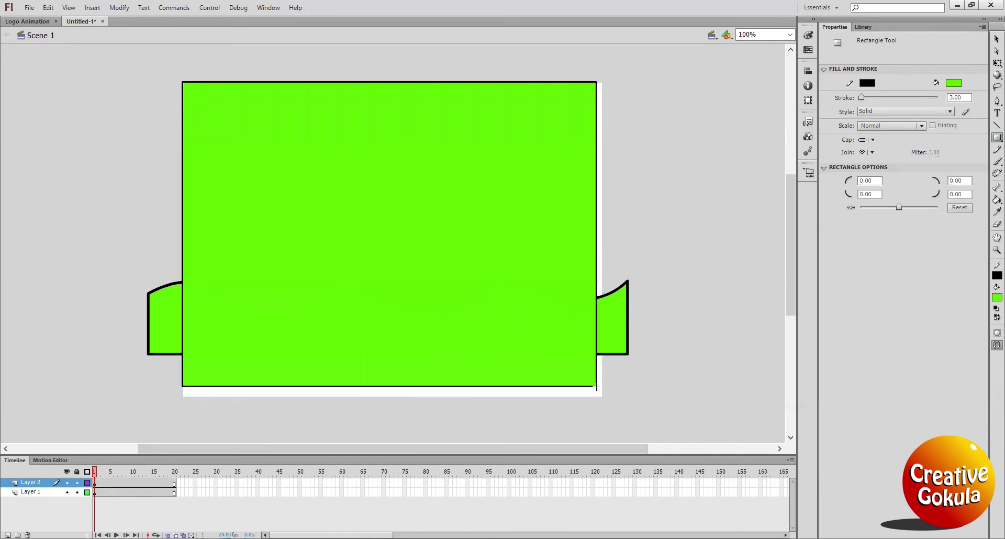
key(v)
double_click(550, 306)
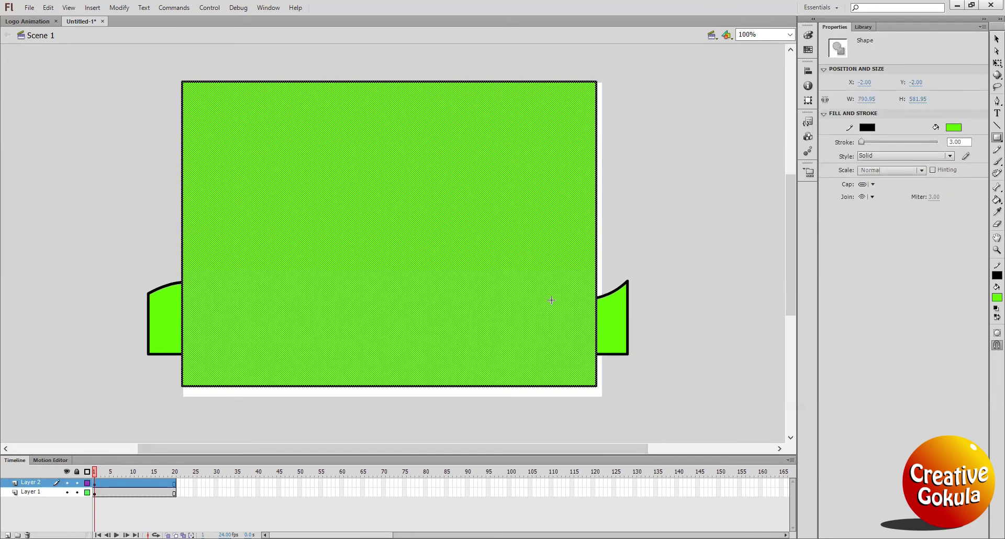
click(956, 131)
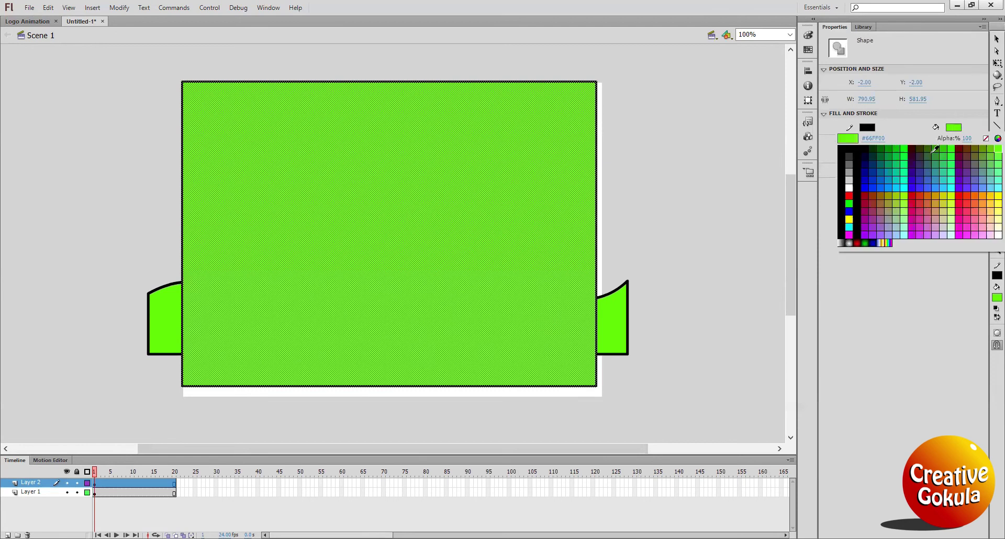
click(868, 195)
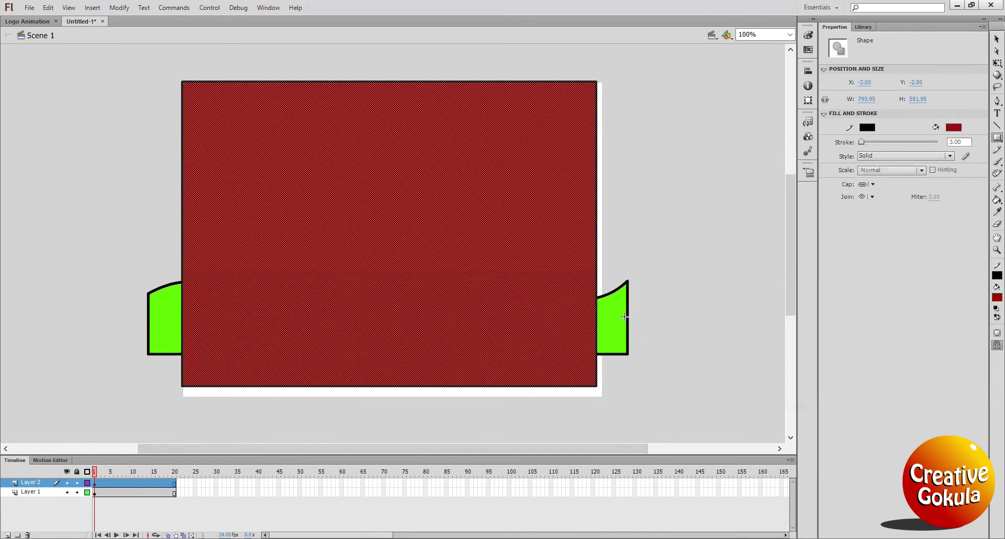
Free-transform the red rectangle's right and bottom edges out to the stage edges
click(997, 63)
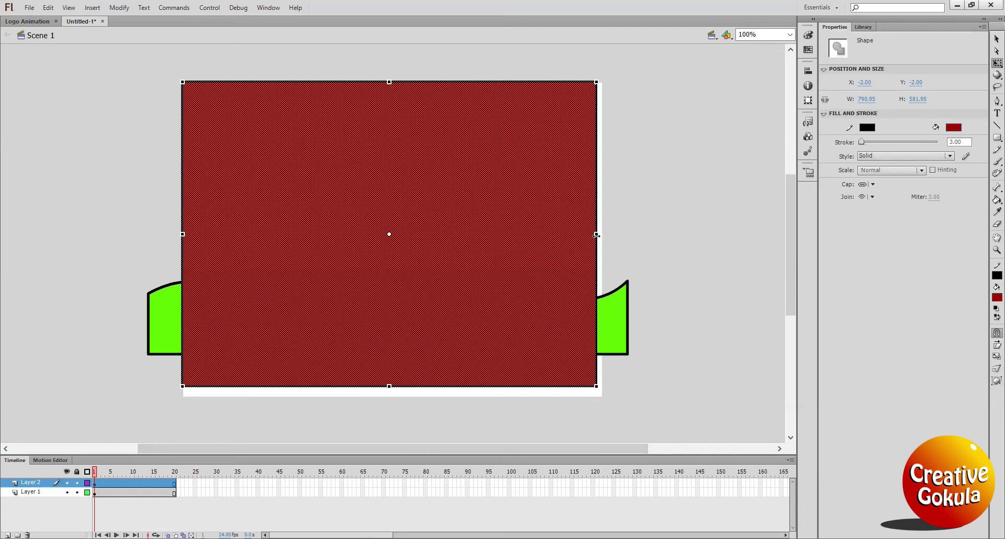
drag(596, 235, 601, 235)
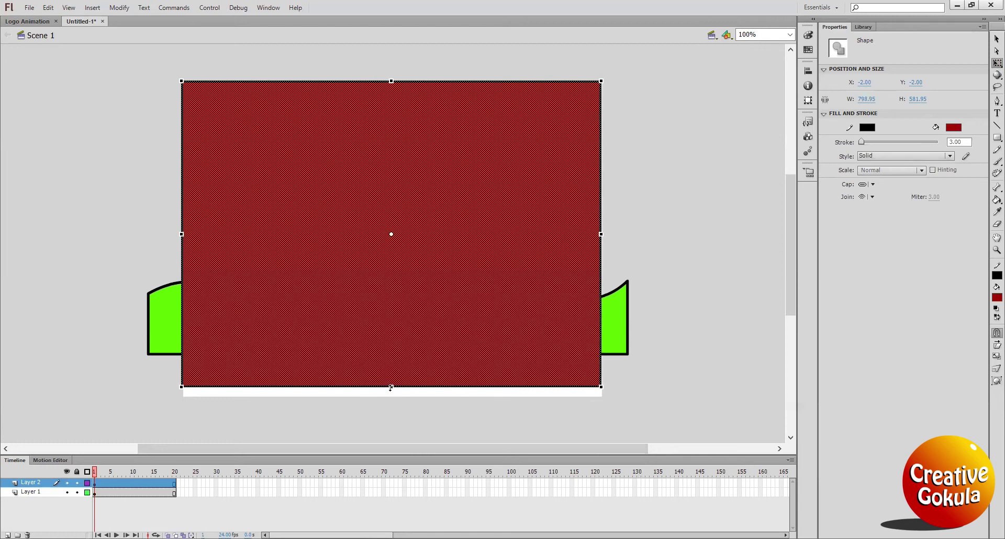
drag(392, 386, 392, 396)
click(651, 200)
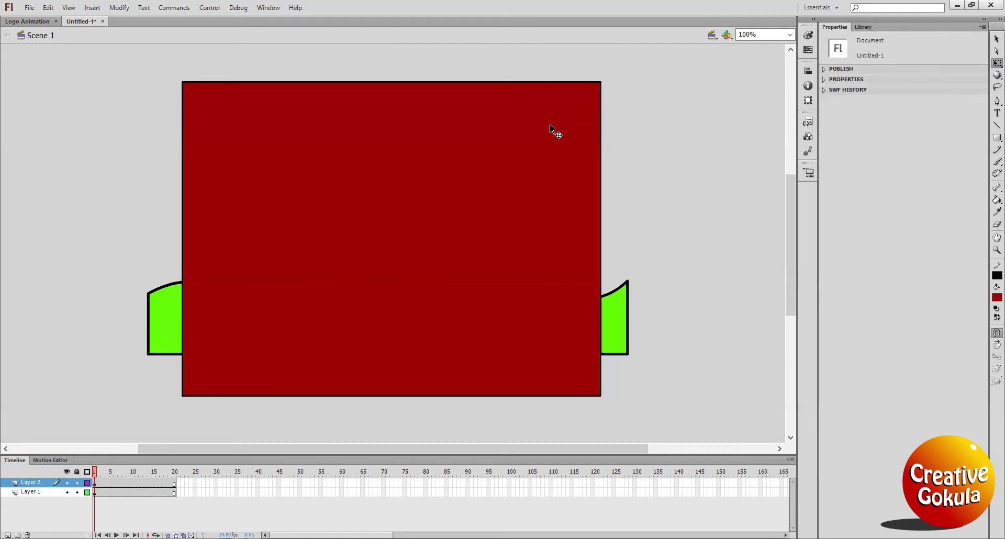
click(585, 180)
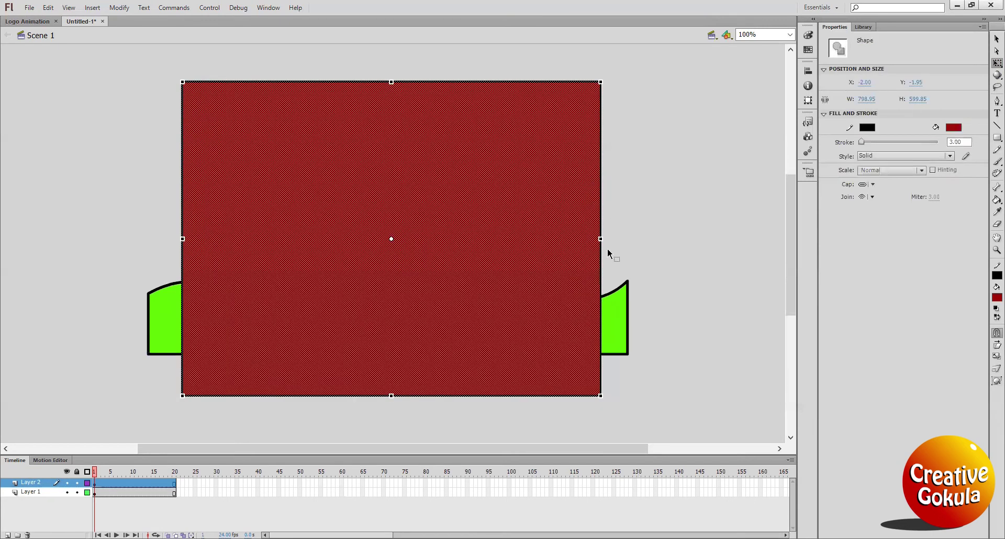
drag(602, 239, 603, 238)
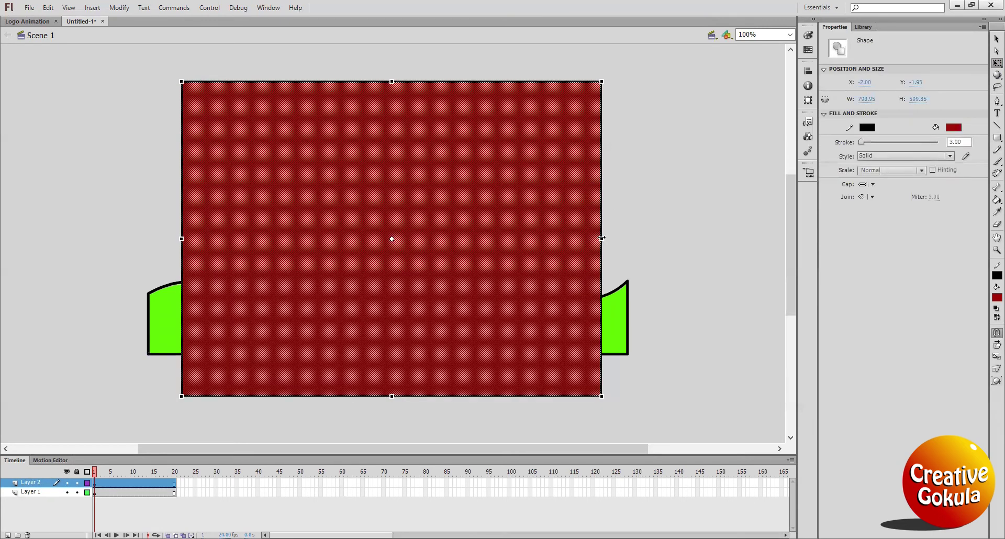
click(662, 190)
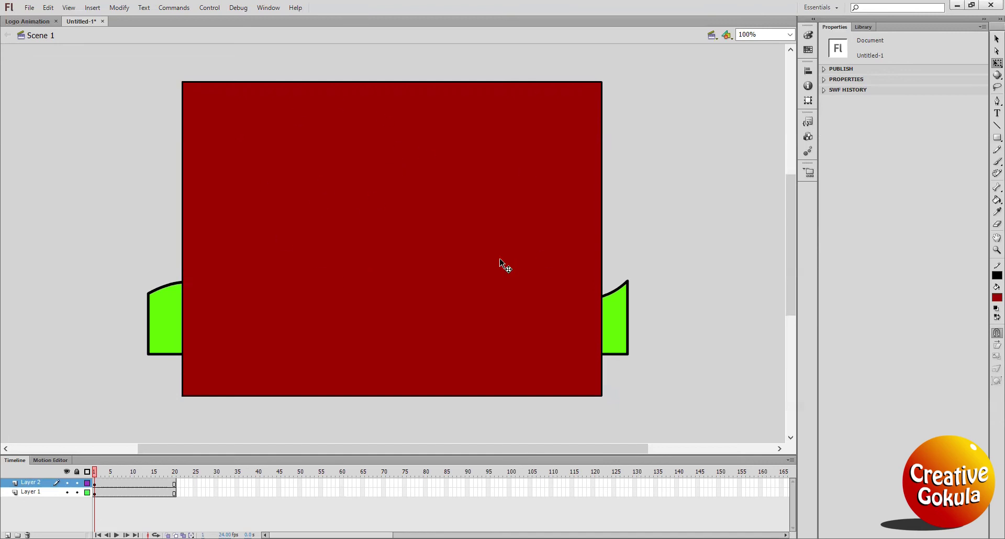
Turn Layer 2 into a mask over the waves and test the movie with Ctrl+Enter
right_click(42, 485)
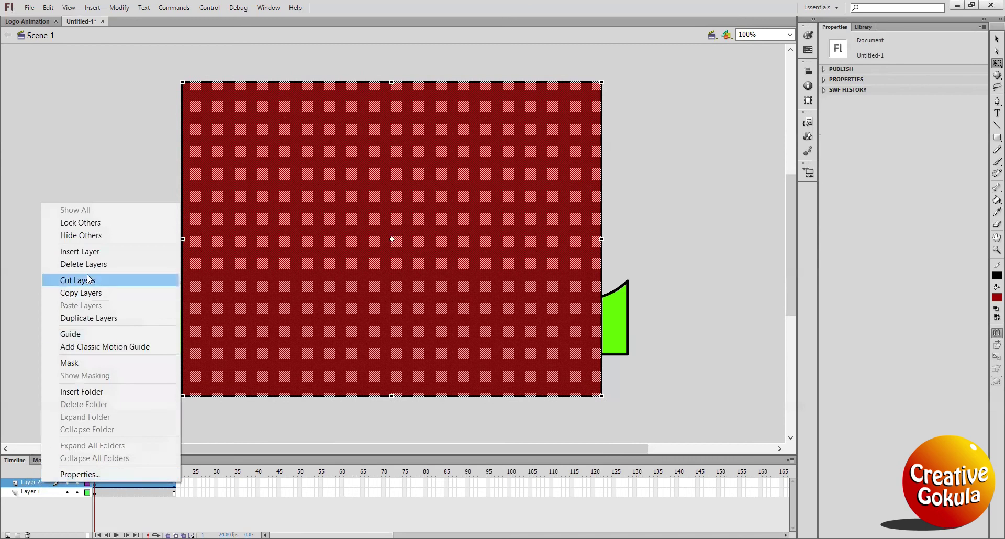
click(111, 362)
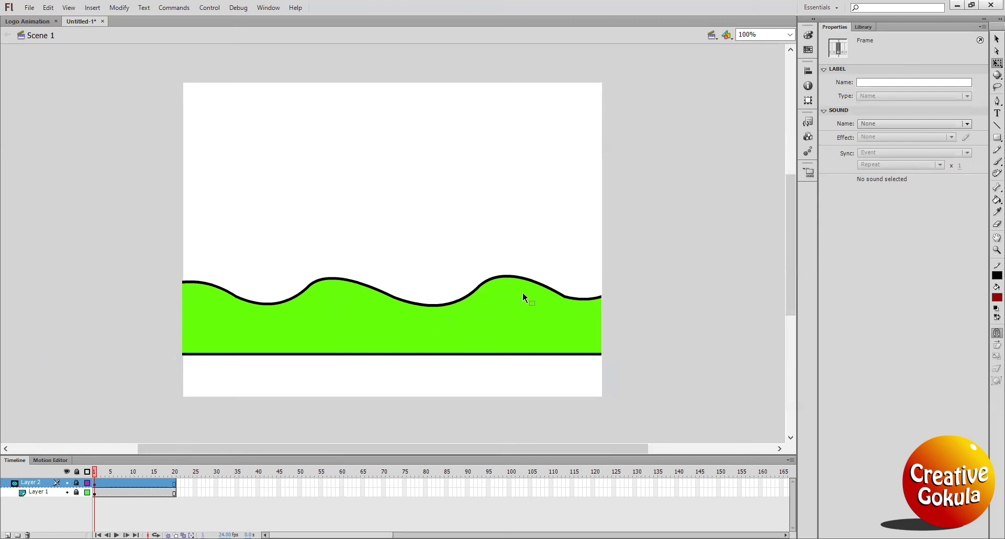
key(ctrl+Return)
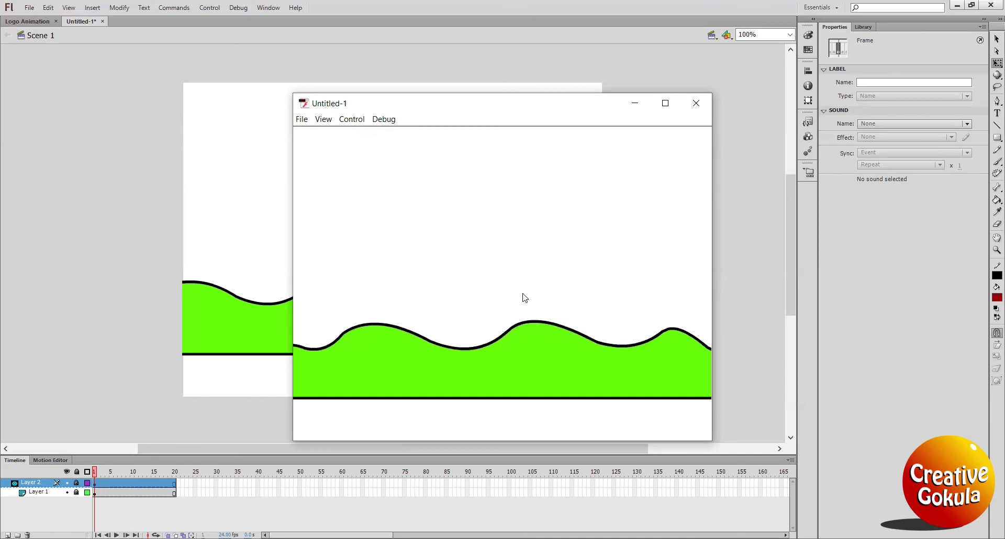
Close the test movie and add a new Layer 3 for the title text
click(696, 104)
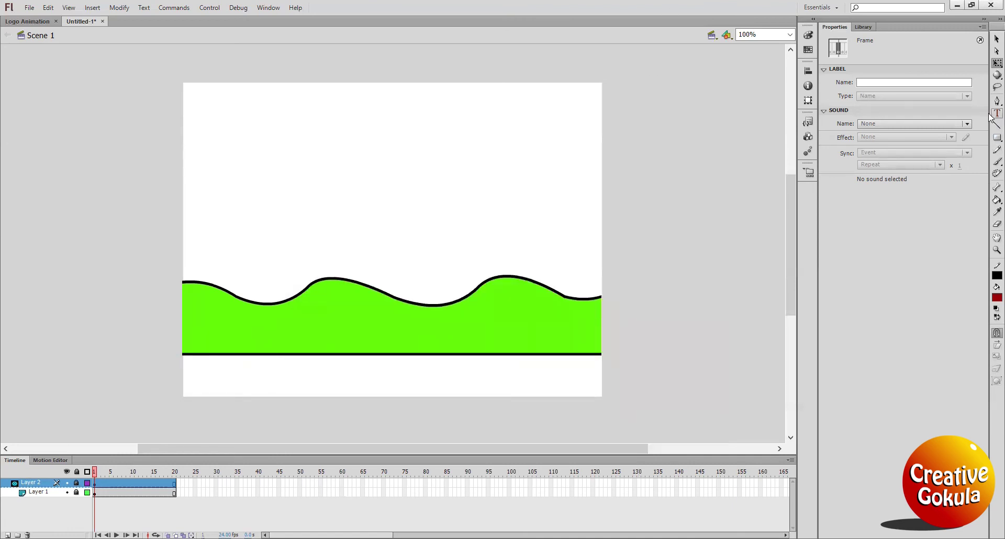
key(t)
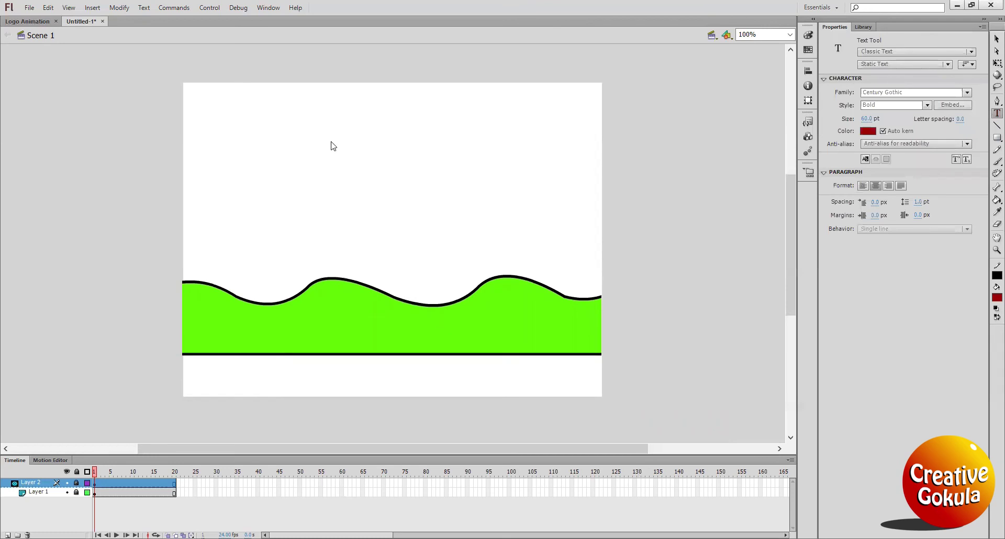
click(331, 145)
click(594, 289)
click(8, 535)
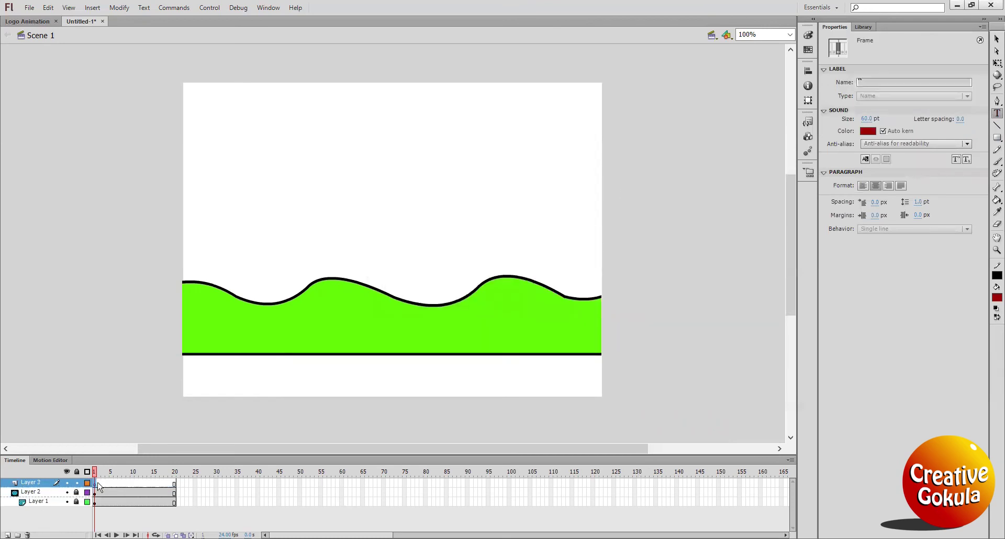
Type 'Shape Hints' near the stage top and drag it to the horizontal centre
click(328, 162)
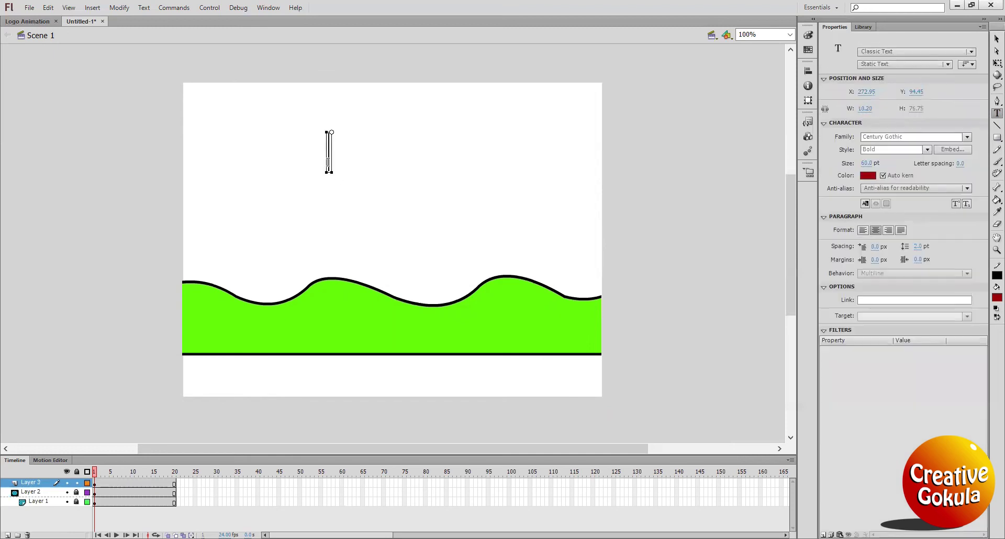
text(Sha)
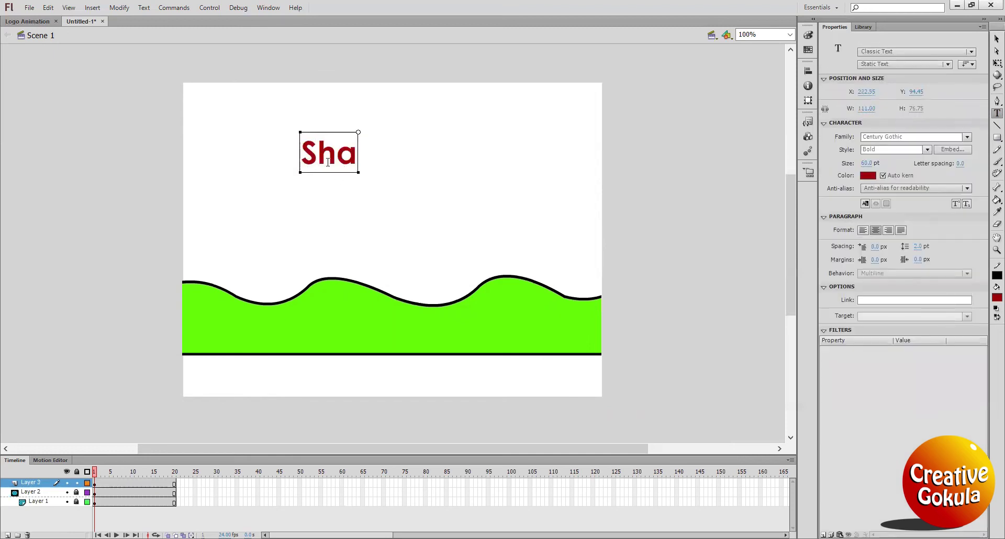
text(pe H)
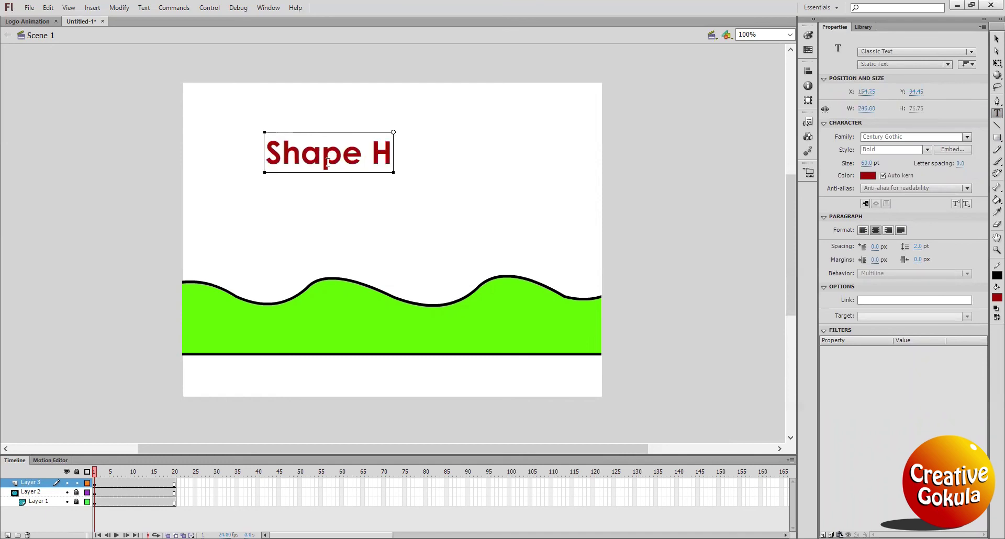
text(ints)
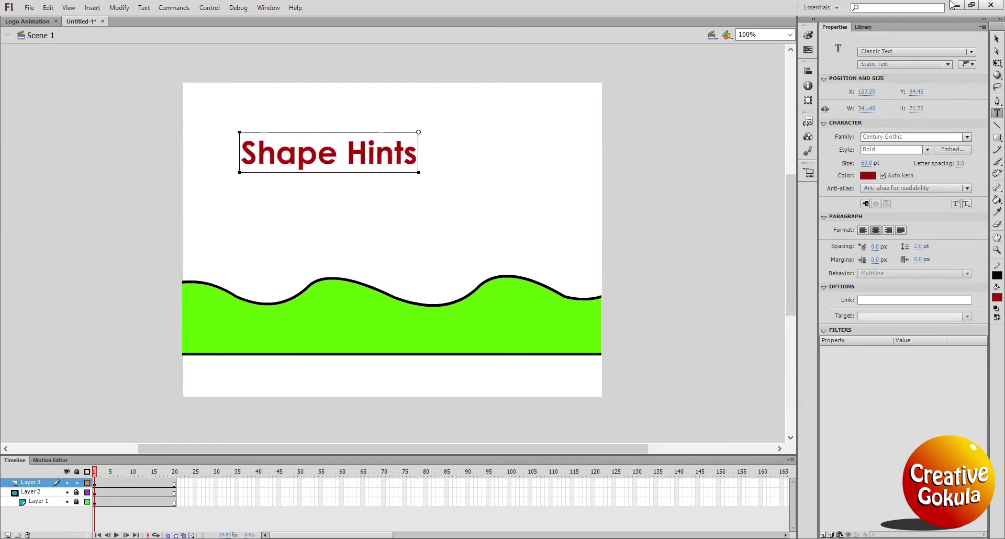
click(991, 40)
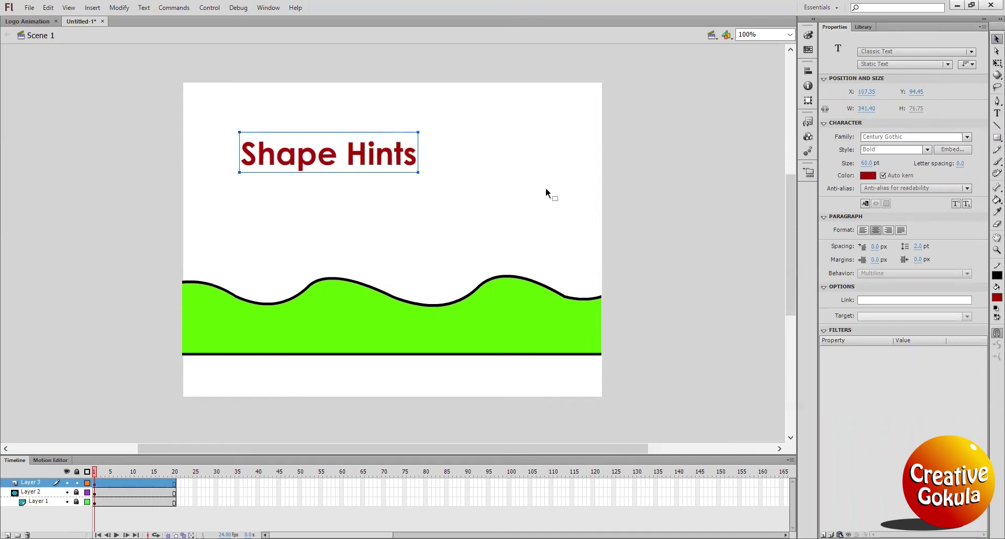
drag(417, 160, 490, 166)
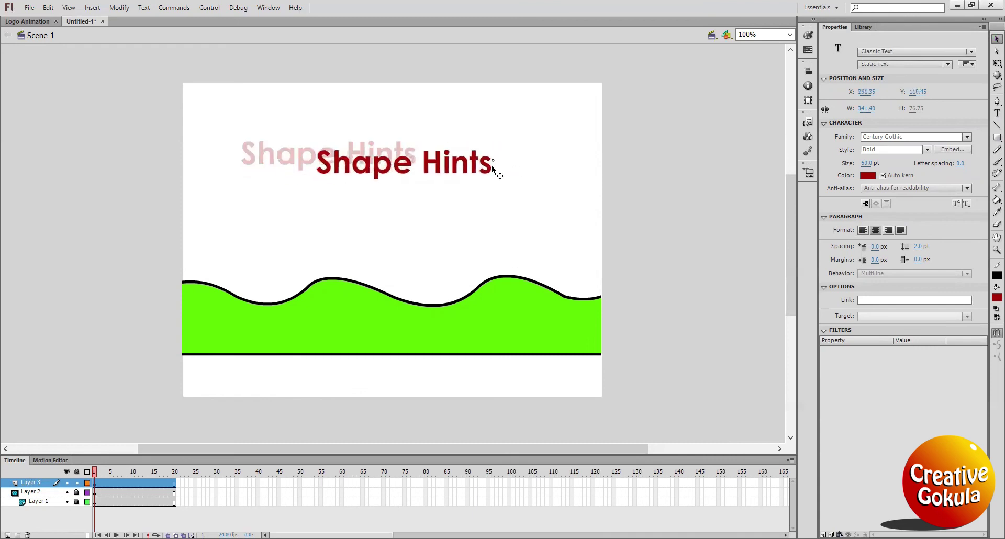
click(518, 170)
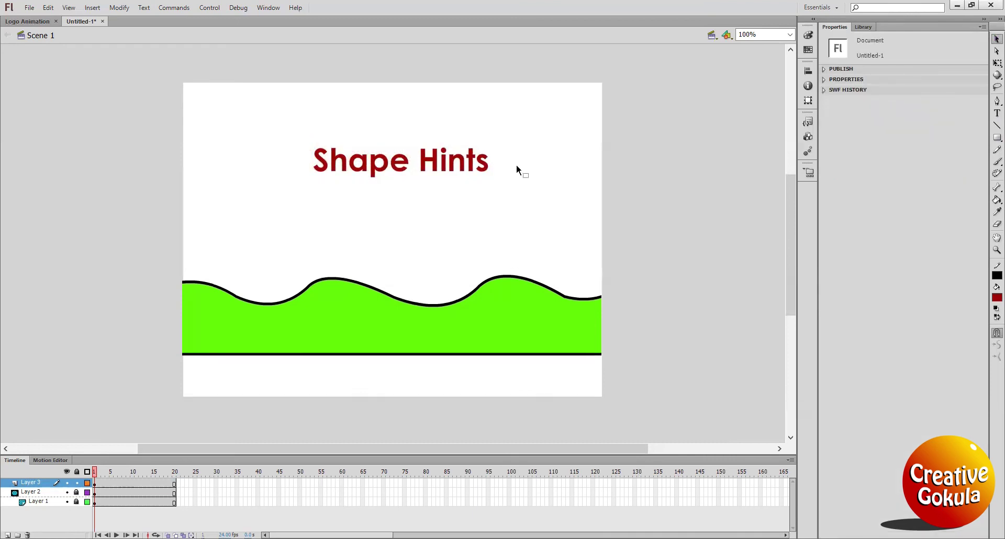
Nudge Layer 1's green waves down two arrow steps and retest the movie
key(ctrl+Return)
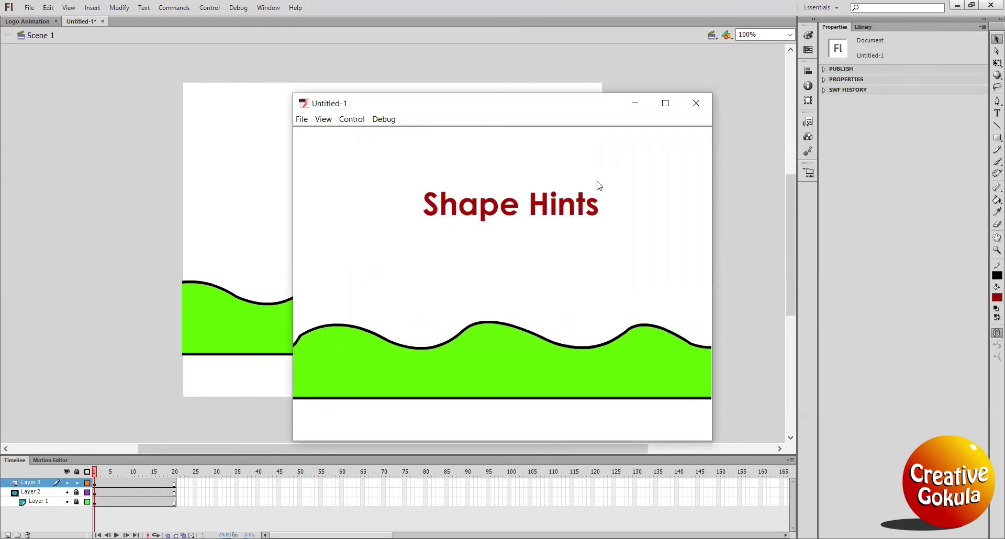
click(96, 502)
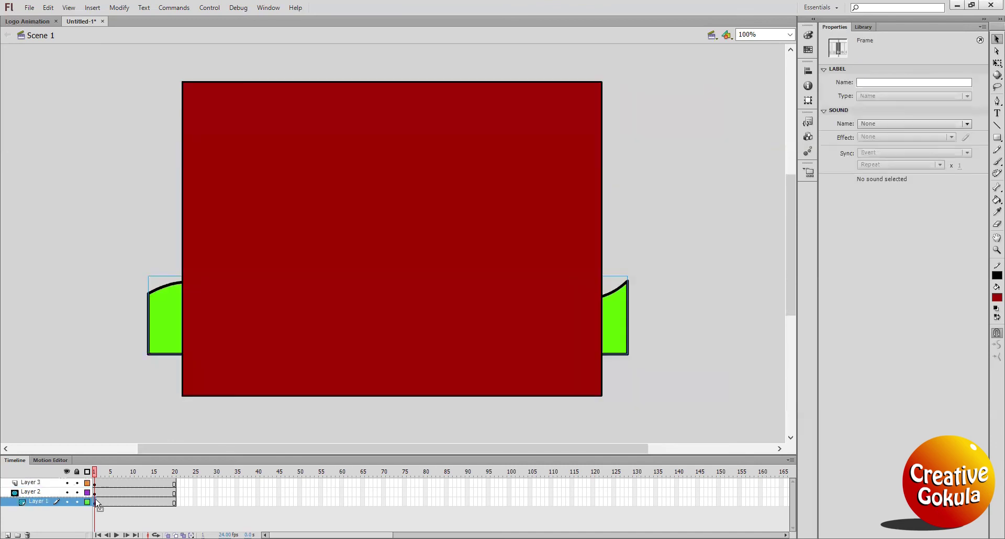
key(Down)
key(Down)
key(Down)
key(Down)
key(Down)
key(Down)
key(Down)
key(Down)
key(Down)
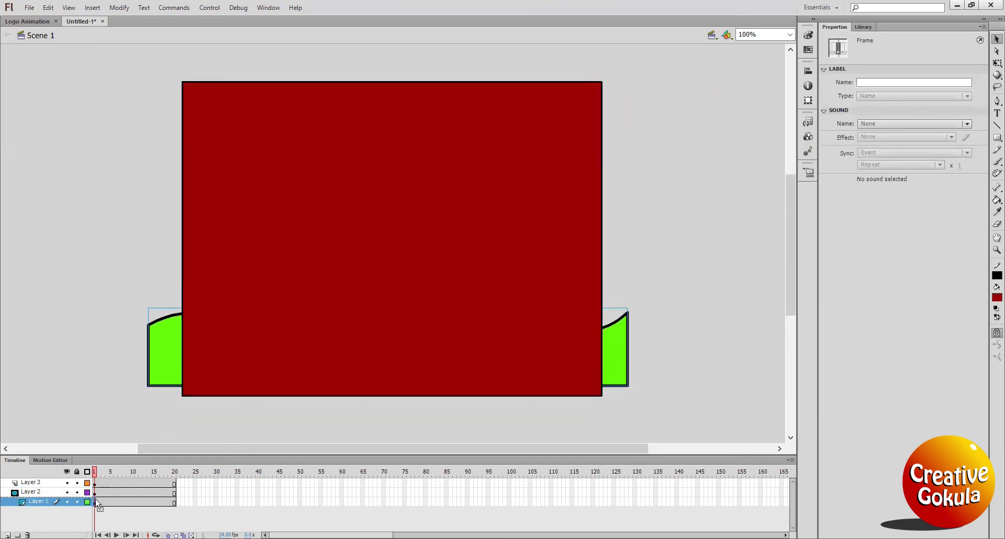
key(Down)
key(Down)
key(Down)
key(Down)
key(Down)
key(Down)
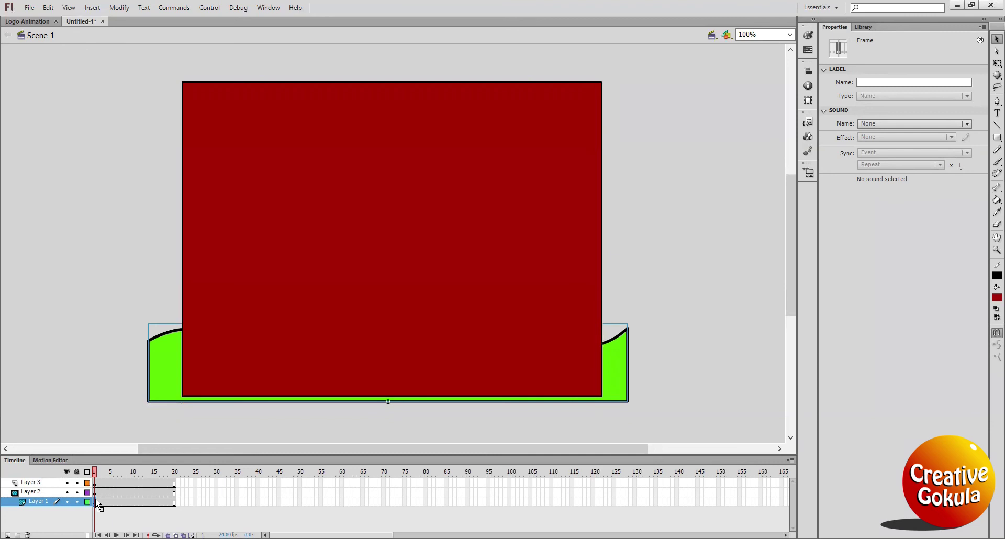
key(ctrl+Return)
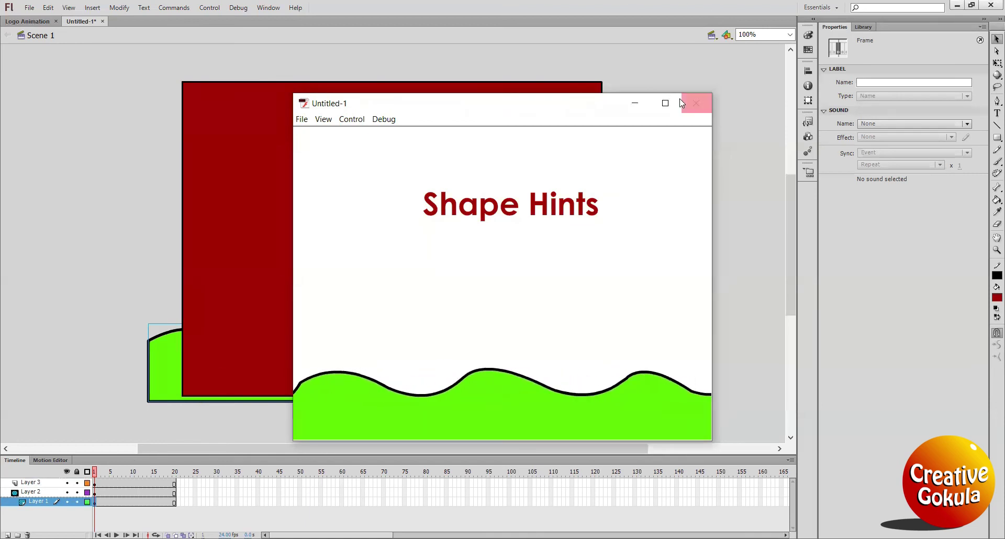
Maximize the test-movie window and zoom in on the playing Shape Hints animation
click(667, 107)
right_click(611, 212)
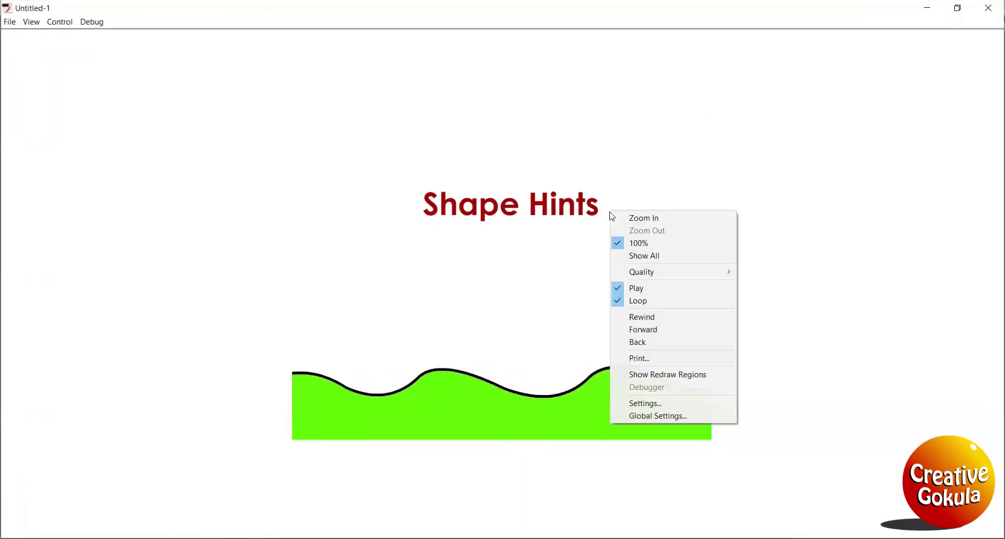
click(673, 221)
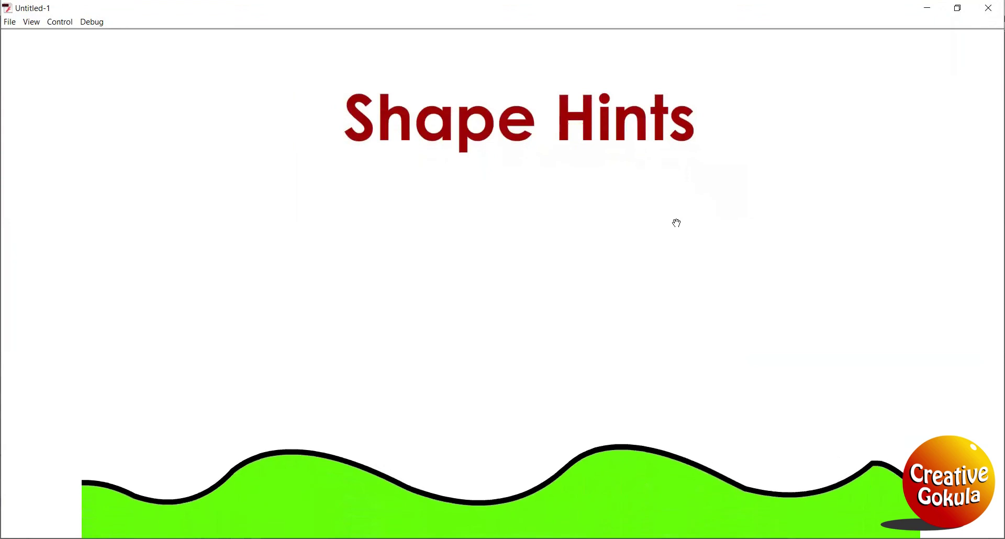